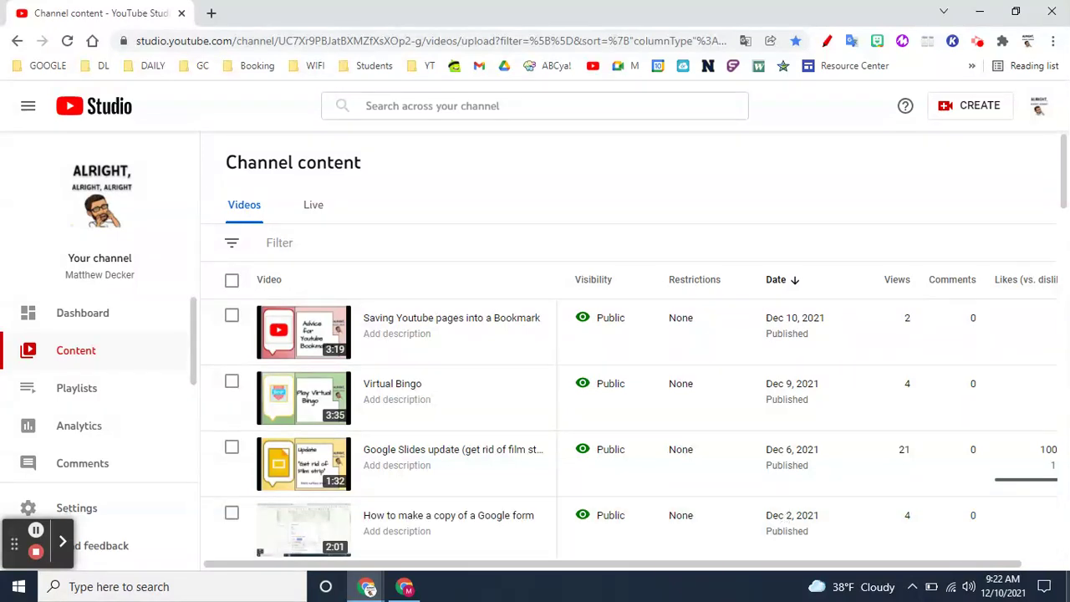
Open the public channel page and go from its banner to the channel's branding customization page
{"action": "left_click", "coordinate": [107, 204]}
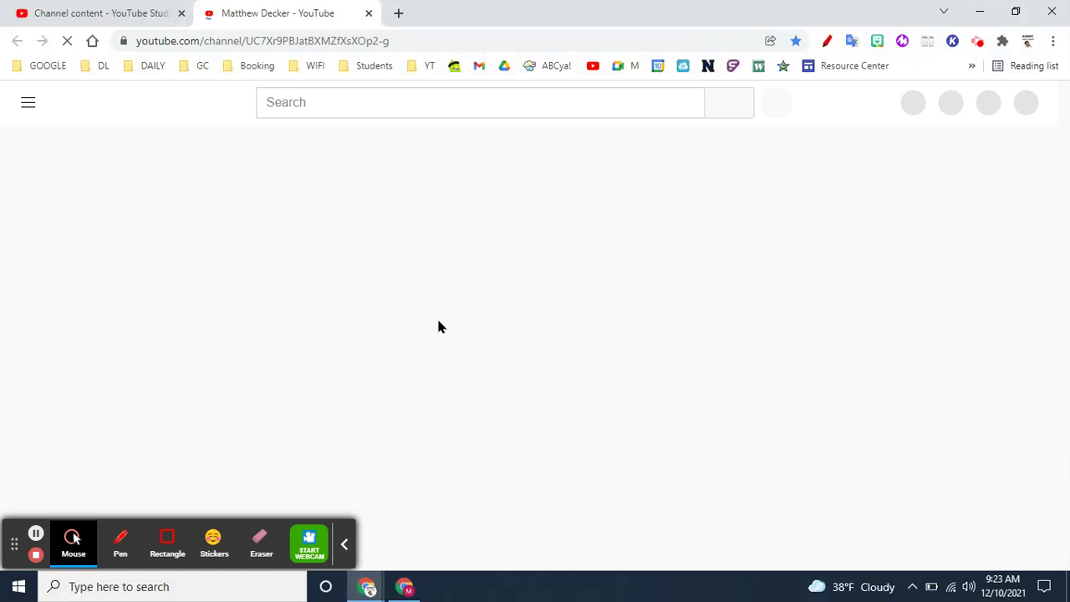
{"action": "left_click", "coordinate": [344, 548]}
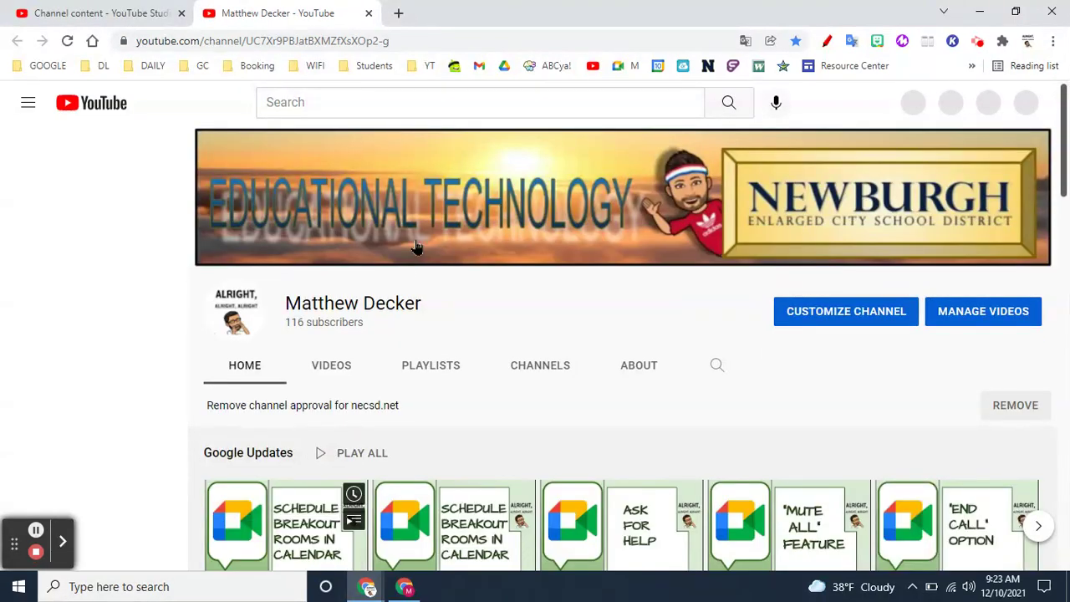
{"action": "left_click", "coordinate": [466, 204]}
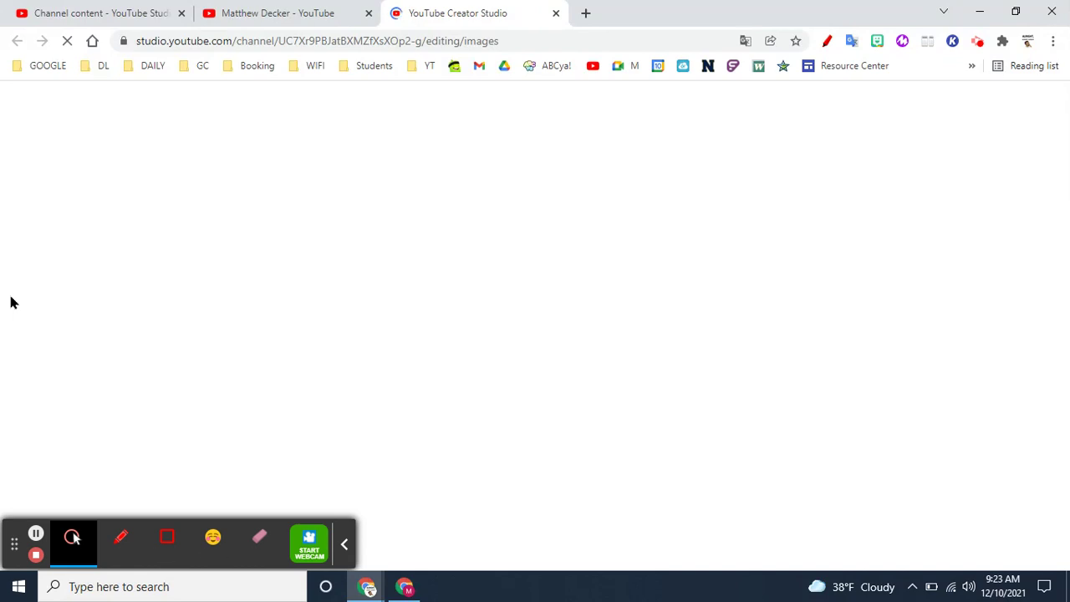
{"action": "left_click", "coordinate": [346, 547]}
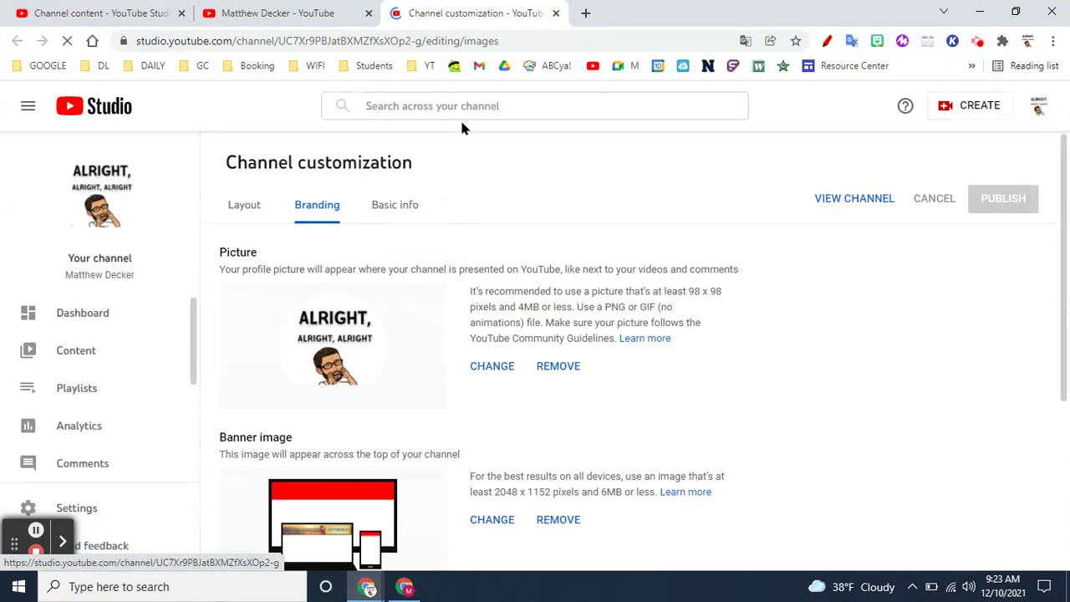
Go to the Channel content page using the saved YT bookmarks
{"action": "left_click", "coordinate": [422, 65]}
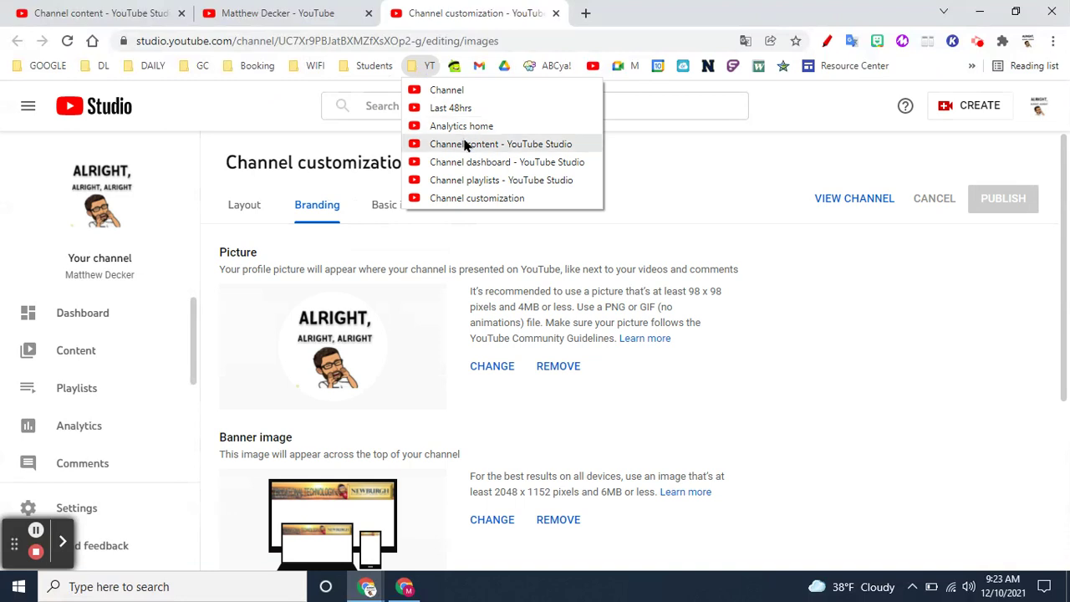
{"action": "left_click", "coordinate": [674, 216]}
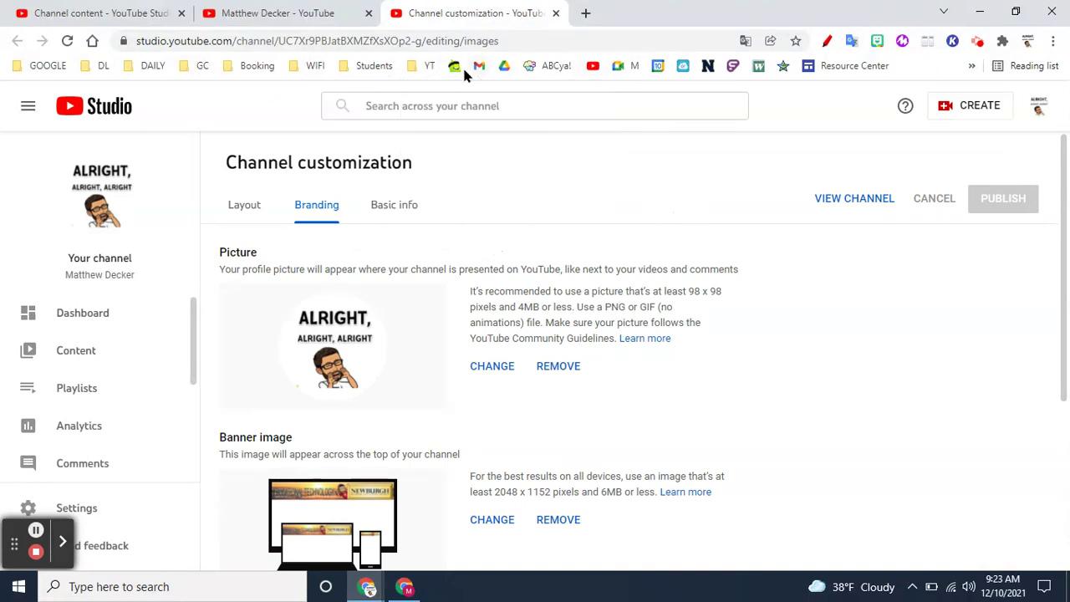
{"action": "left_click", "coordinate": [424, 65]}
{"action": "left_click", "coordinate": [457, 144]}
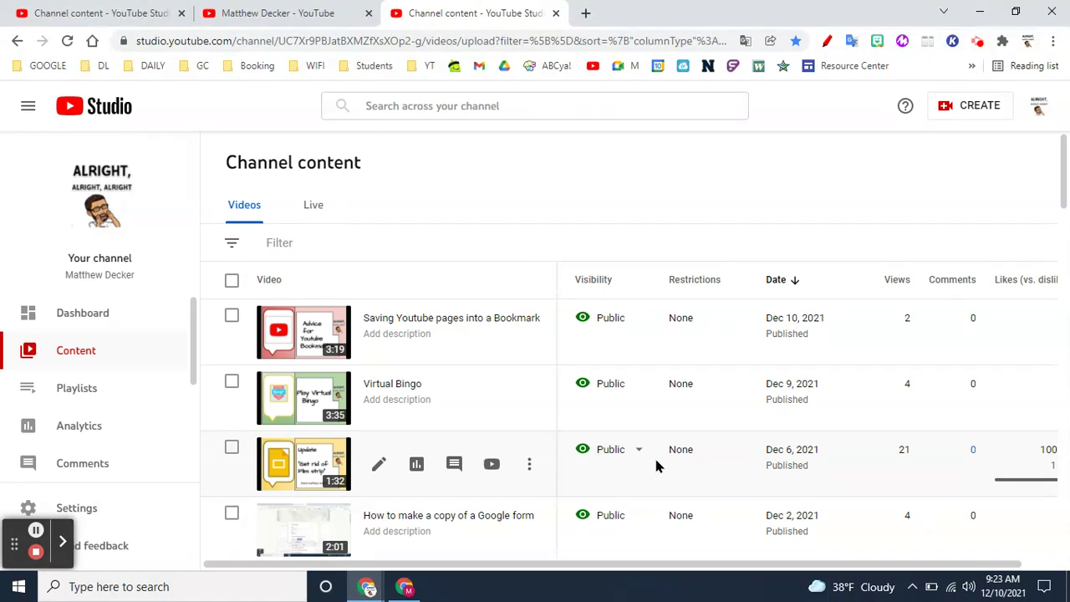
Open the details of the video "Google Slides update (get rid of film strip)" and start editing its end screen
{"action": "scroll", "coordinate": [528, 440], "scroll_direction": "down", "scroll_amount": 1}
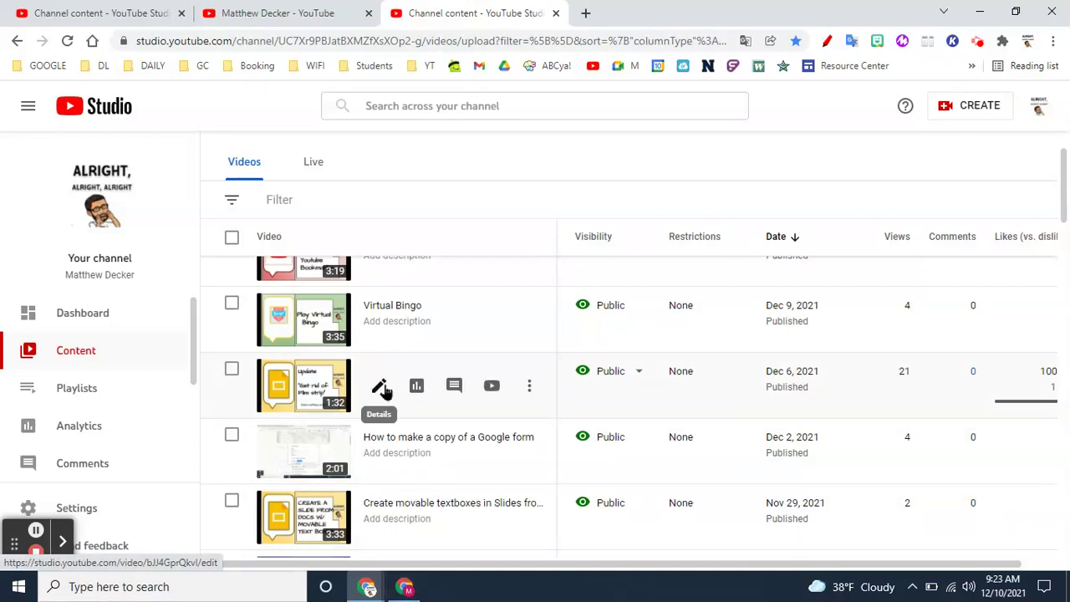
{"action": "left_click", "coordinate": [381, 388]}
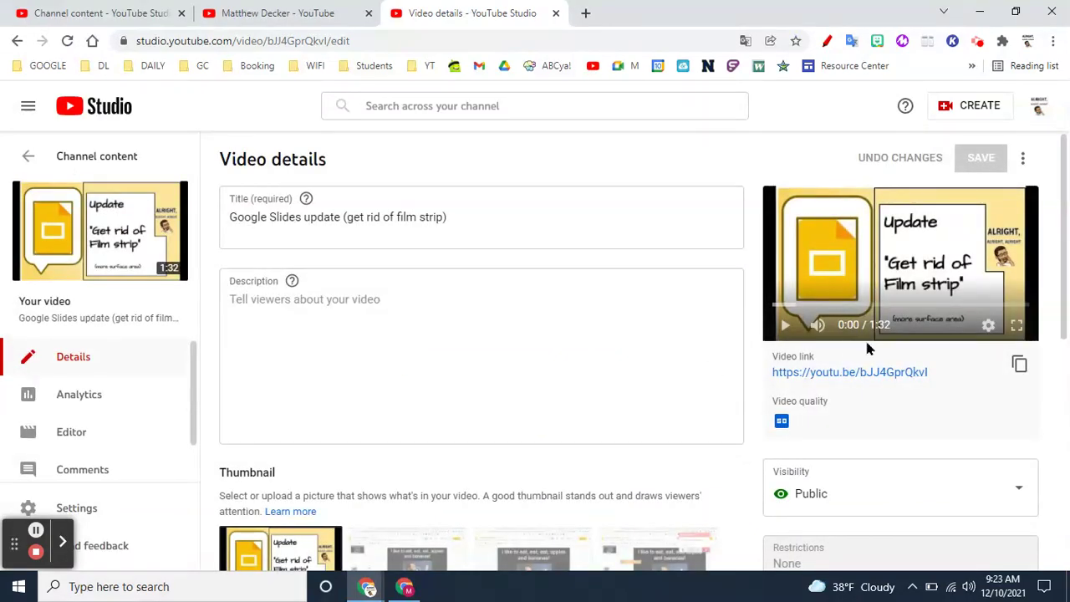
{"action": "scroll", "coordinate": [865, 349], "scroll_direction": "down", "scroll_amount": 2}
{"action": "scroll", "coordinate": [865, 352], "scroll_direction": "down", "scroll_amount": 1}
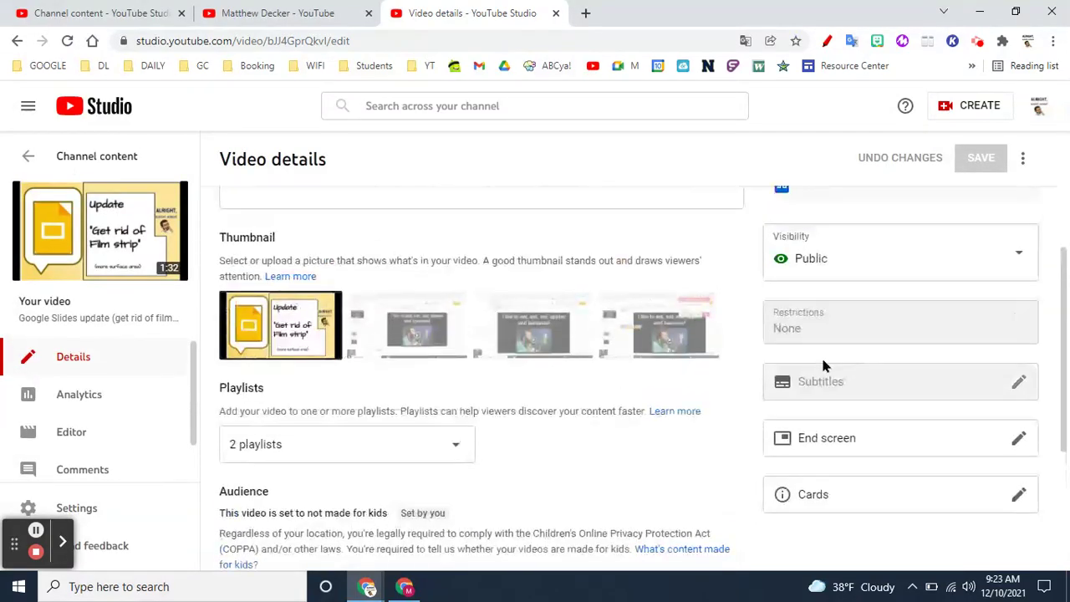
{"action": "left_click", "coordinate": [864, 447]}
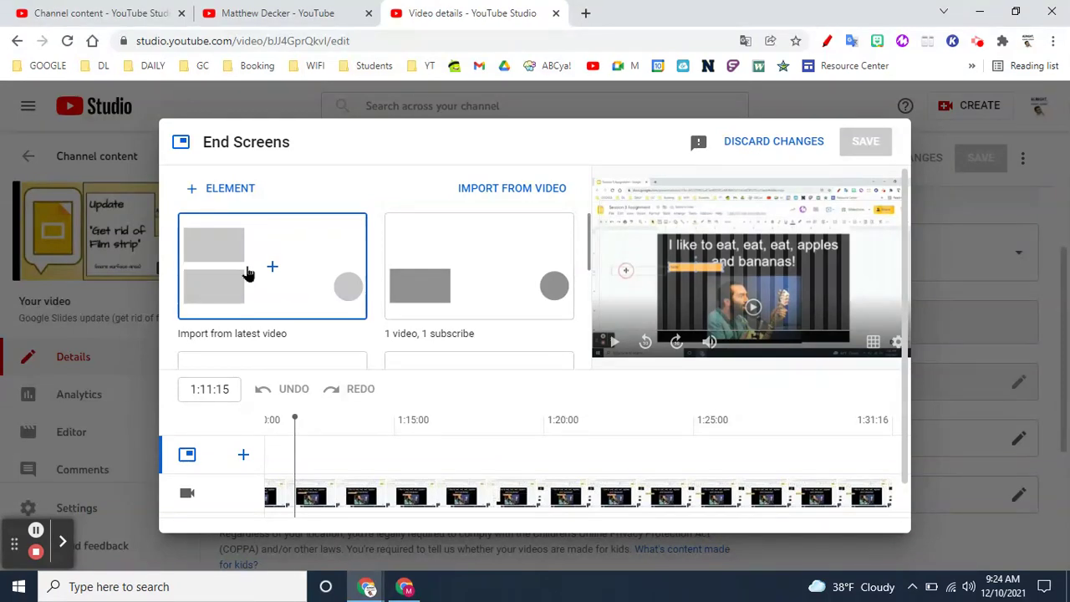
Look through the available end screen templates and their combinations of video, playlist and subscribe elements
{"action": "scroll", "coordinate": [248, 270], "scroll_direction": "down", "scroll_amount": 1}
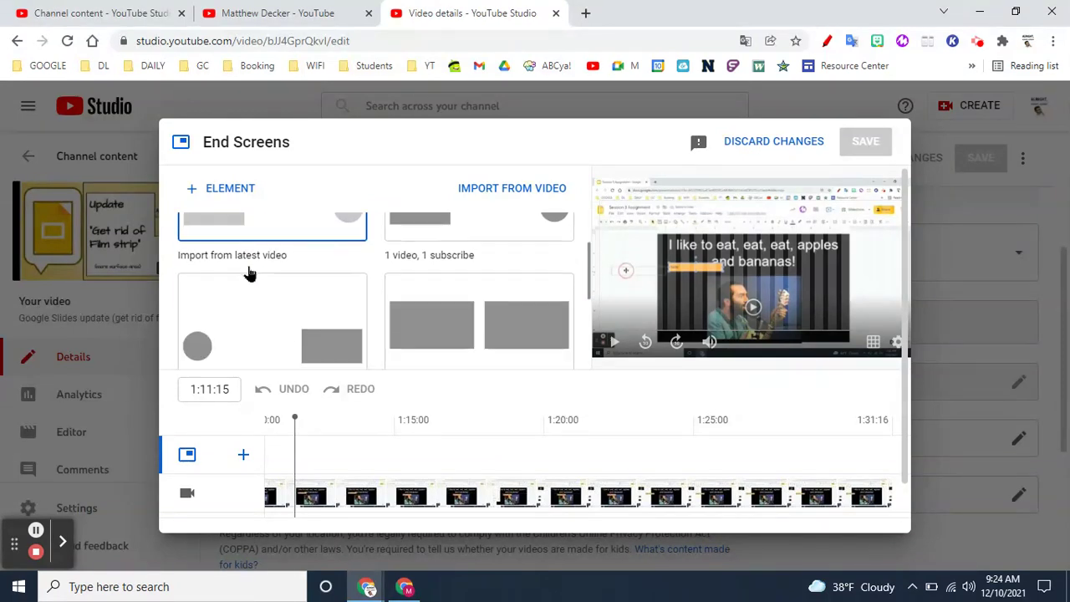
{"action": "scroll", "coordinate": [435, 301], "scroll_direction": "up", "scroll_amount": 1}
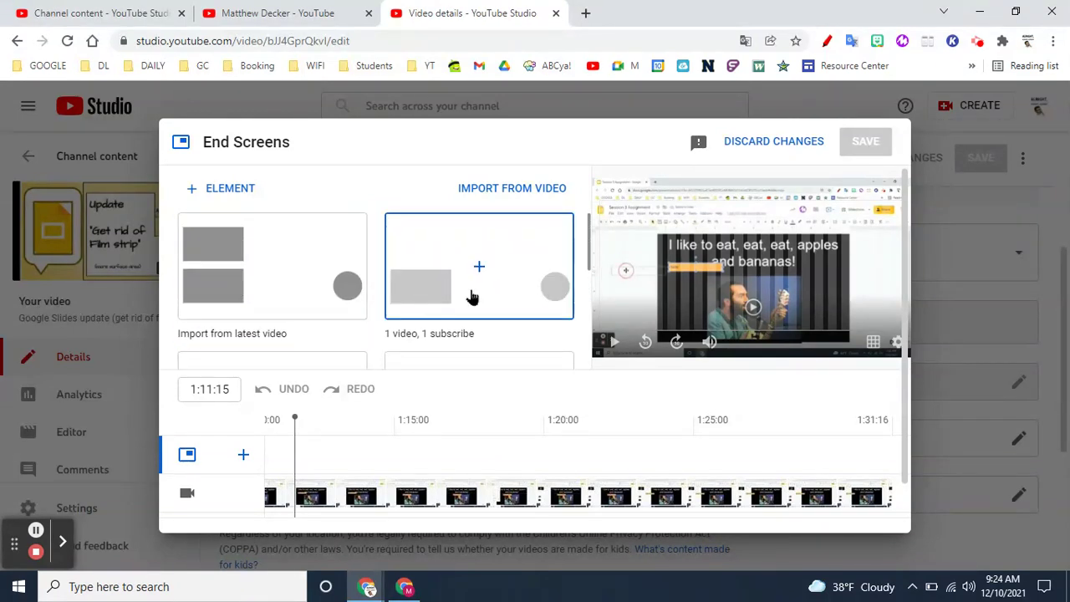
{"action": "scroll", "coordinate": [430, 313], "scroll_direction": "down", "scroll_amount": 2}
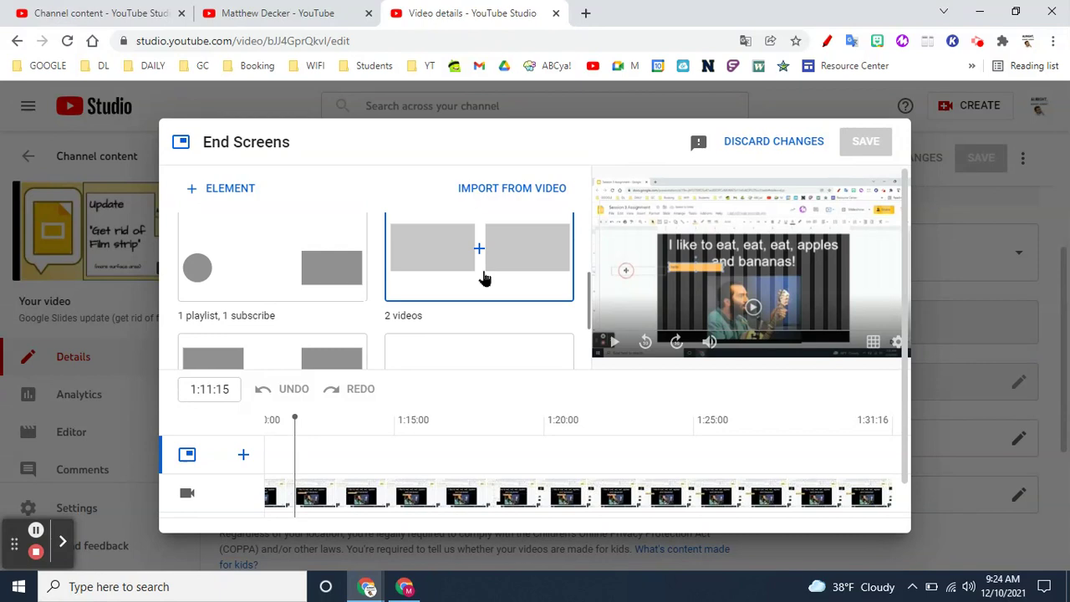
{"action": "scroll", "coordinate": [481, 279], "scroll_direction": "down", "scroll_amount": 1}
{"action": "scroll", "coordinate": [335, 307], "scroll_direction": "down", "scroll_amount": 1}
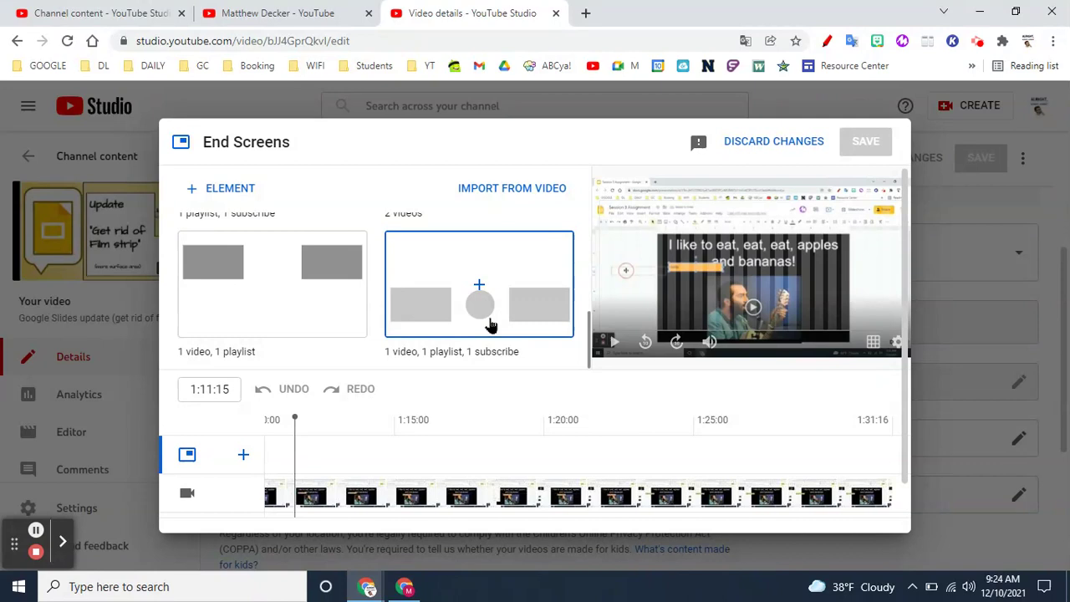
{"action": "scroll", "coordinate": [492, 326], "scroll_direction": "up", "scroll_amount": 3}
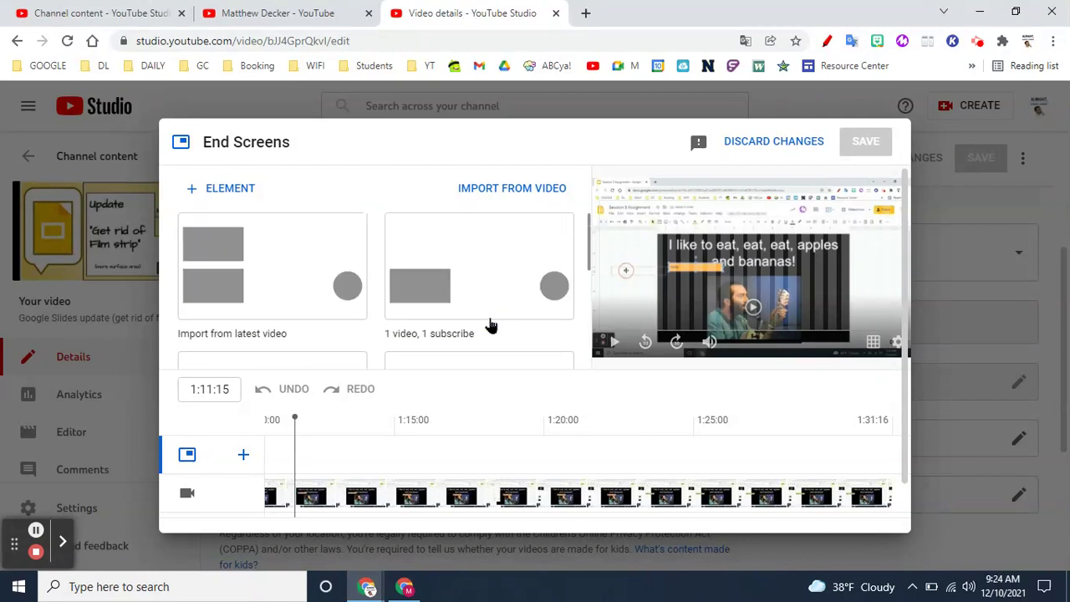
{"action": "scroll", "coordinate": [490, 327], "scroll_direction": "down", "scroll_amount": 1}
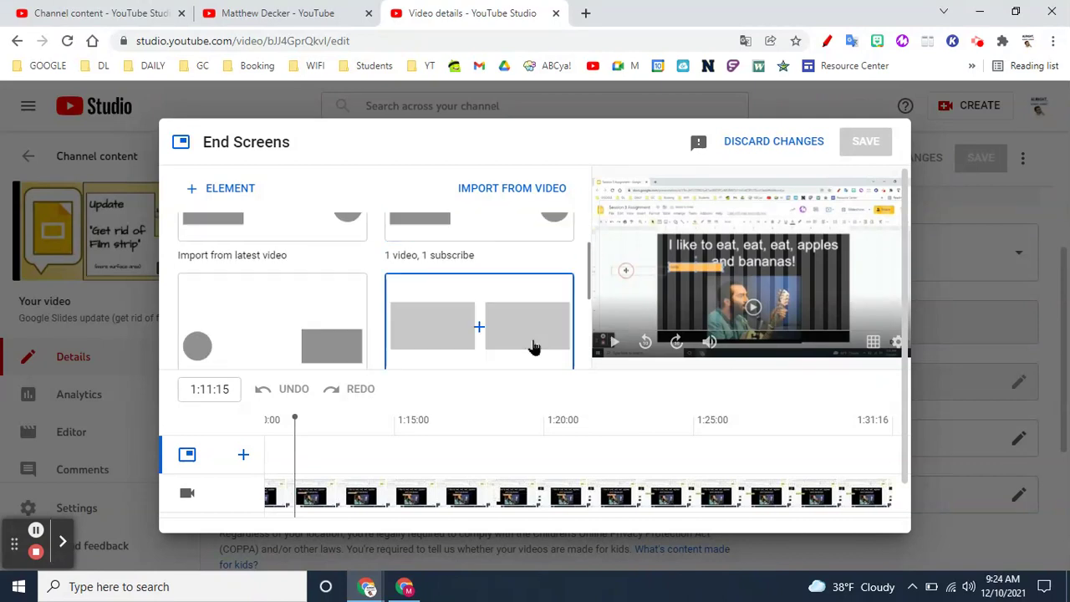
{"action": "scroll", "coordinate": [477, 306], "scroll_direction": "up", "scroll_amount": 1}
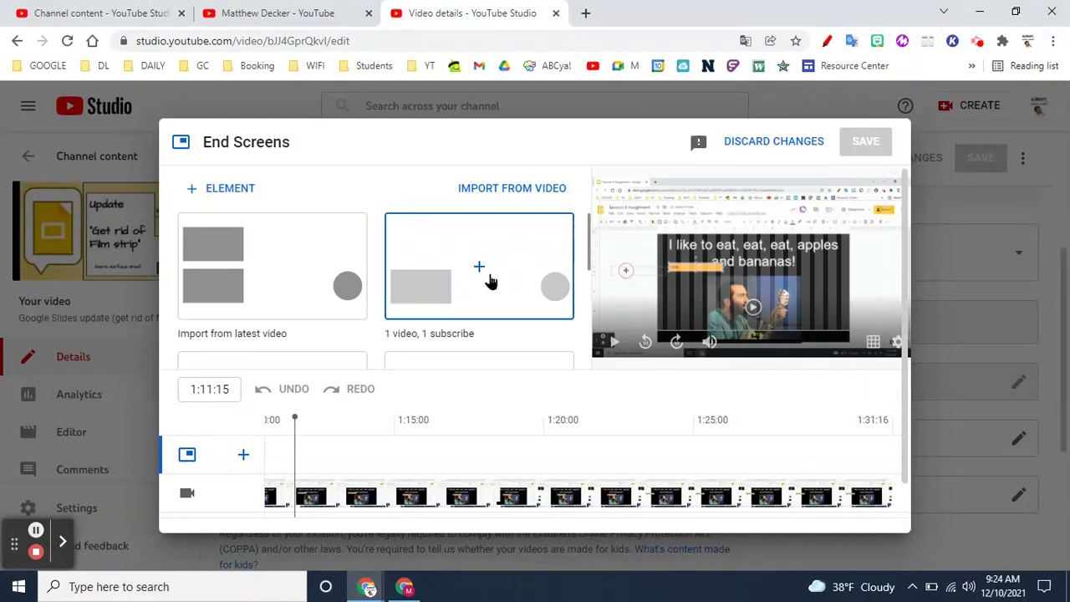
Apply the "1 video, 1 subscribe" end screen template and shift both elements slightly inward on the video frame
{"action": "left_click", "coordinate": [491, 282]}
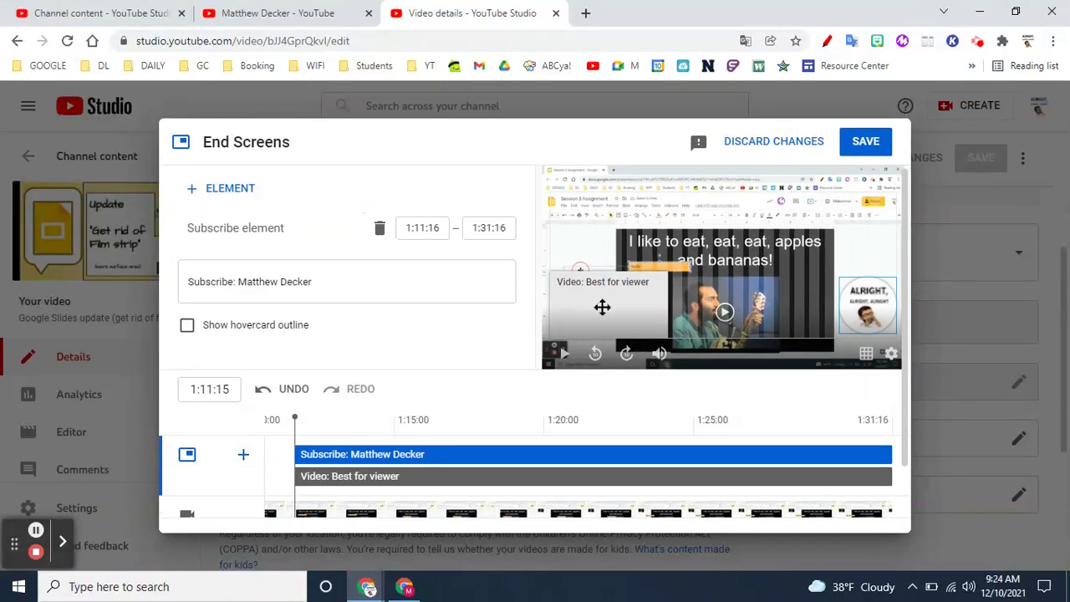
{"action": "mouse_move", "coordinate": [605, 305]}
{"action": "left_mouse_down"}
{"action": "mouse_move", "coordinate": [607, 268]}
{"action": "mouse_move", "coordinate": [607, 296]}
{"action": "mouse_move", "coordinate": [631, 301]}
{"action": "mouse_move", "coordinate": [616, 301]}
{"action": "left_mouse_up"}
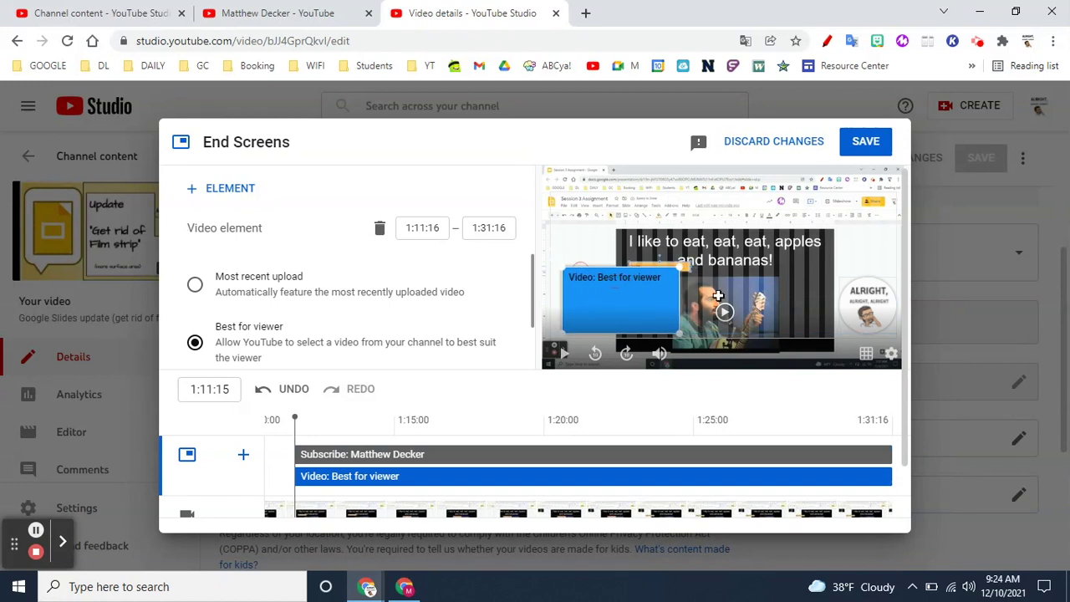
{"action": "left_click", "coordinate": [846, 294]}
{"action": "left_click_drag", "start_coordinate": [847, 294], "coordinate": [840, 298]}
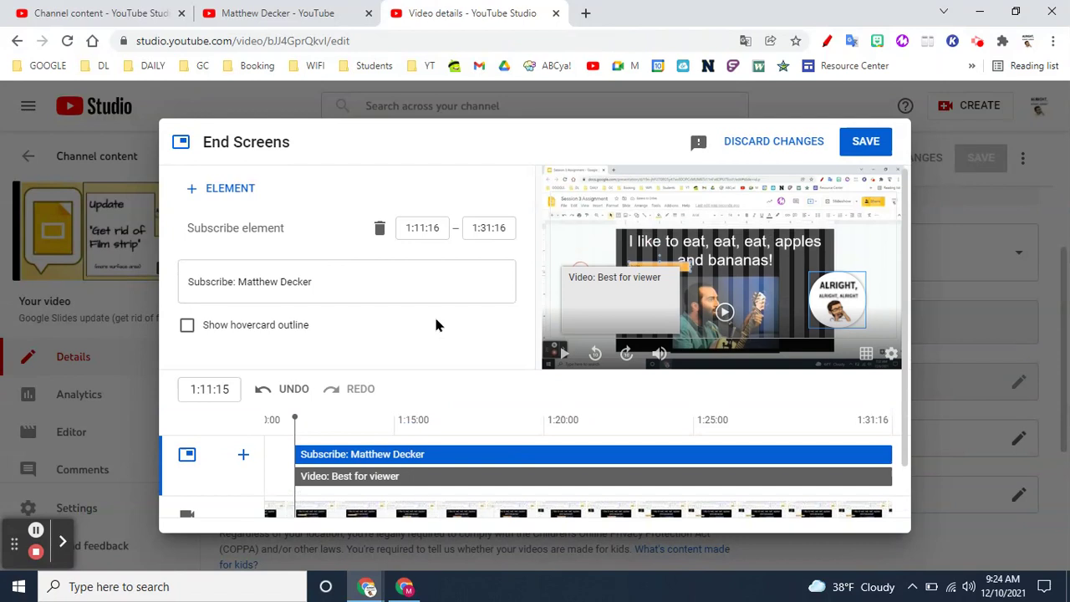
Try Most recent upload and Best for viewer for the video element, and choose the specific video "Create movable textboxes in Slides from Docs"
{"action": "left_click", "coordinate": [592, 313]}
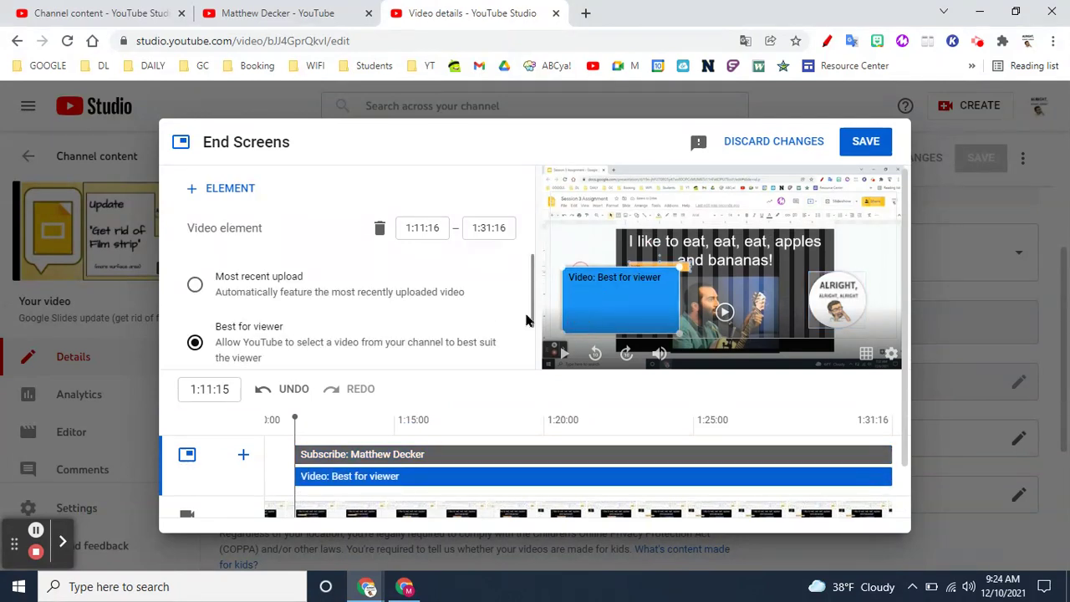
{"action": "scroll", "coordinate": [394, 310], "scroll_direction": "down", "scroll_amount": 1}
{"action": "scroll", "coordinate": [394, 310], "scroll_direction": "up", "scroll_amount": 1}
{"action": "left_click", "coordinate": [194, 286]}
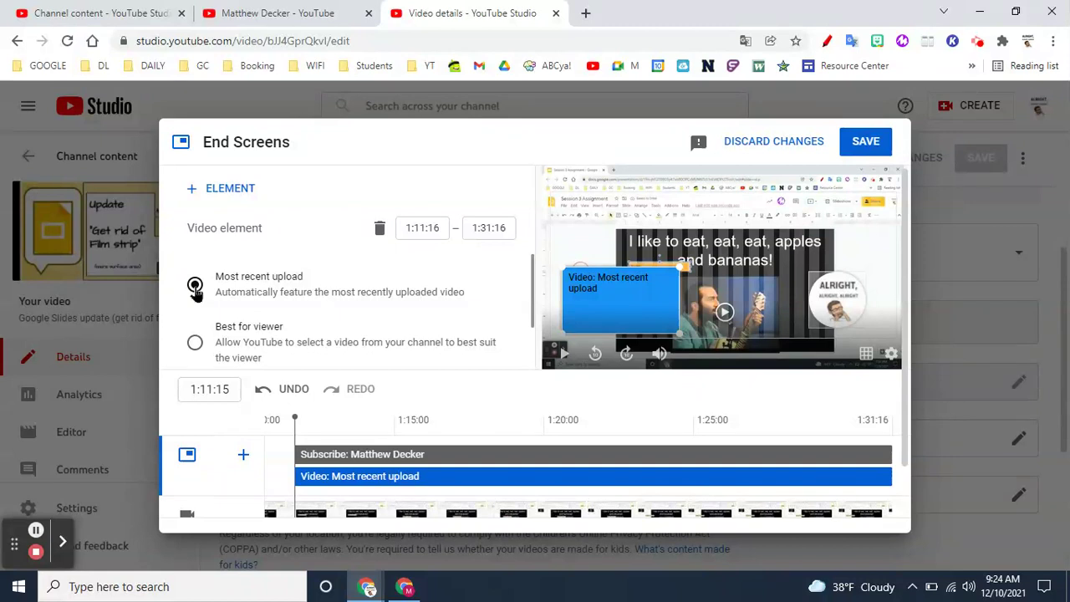
{"action": "scroll", "coordinate": [194, 286], "scroll_direction": "down", "scroll_amount": 1}
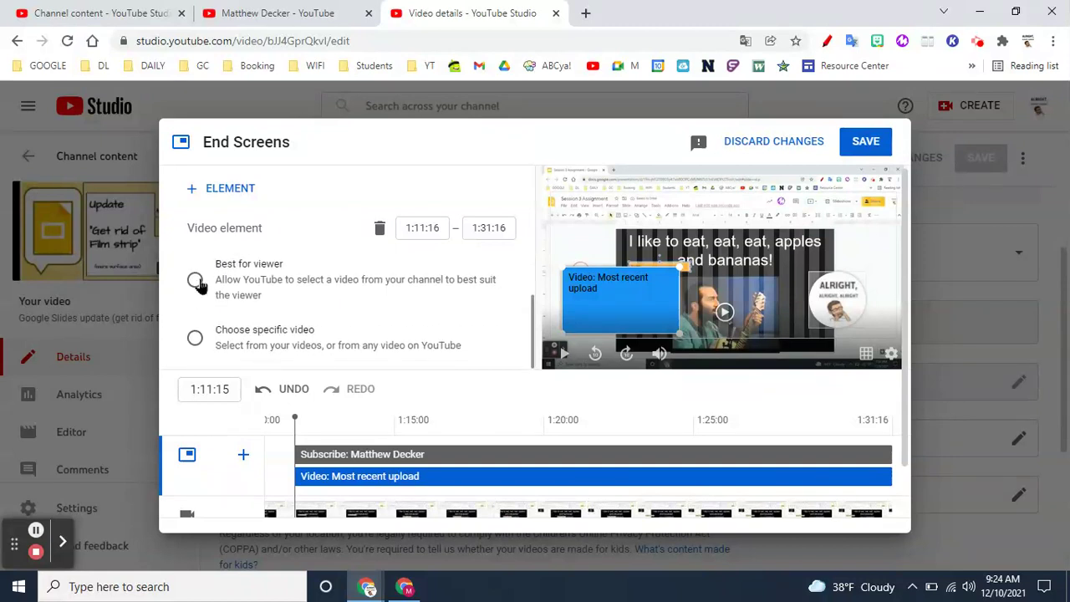
{"action": "left_click", "coordinate": [195, 281]}
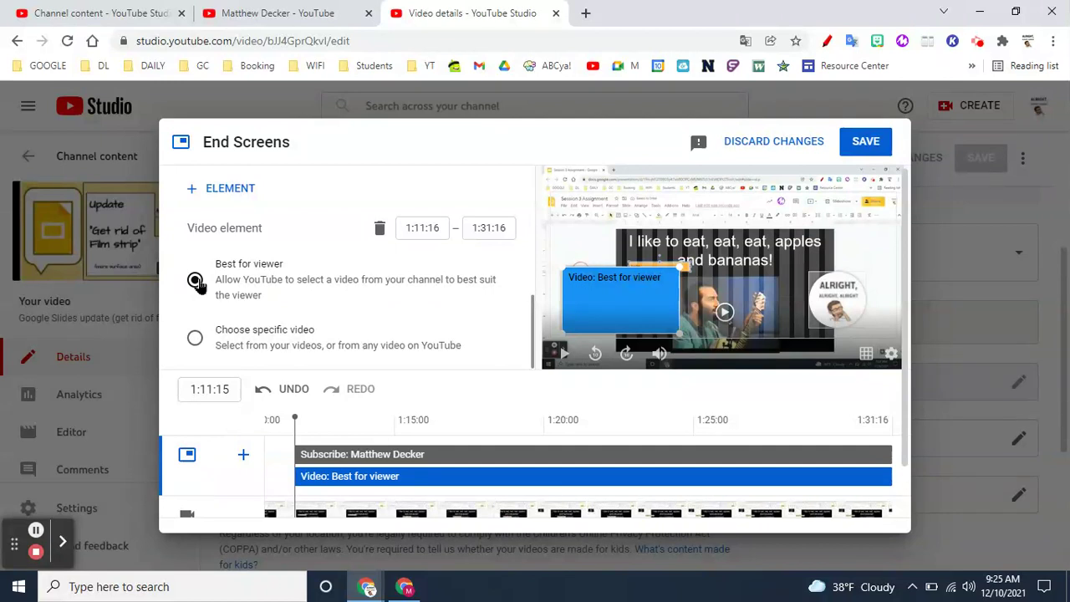
{"action": "left_click", "coordinate": [195, 340]}
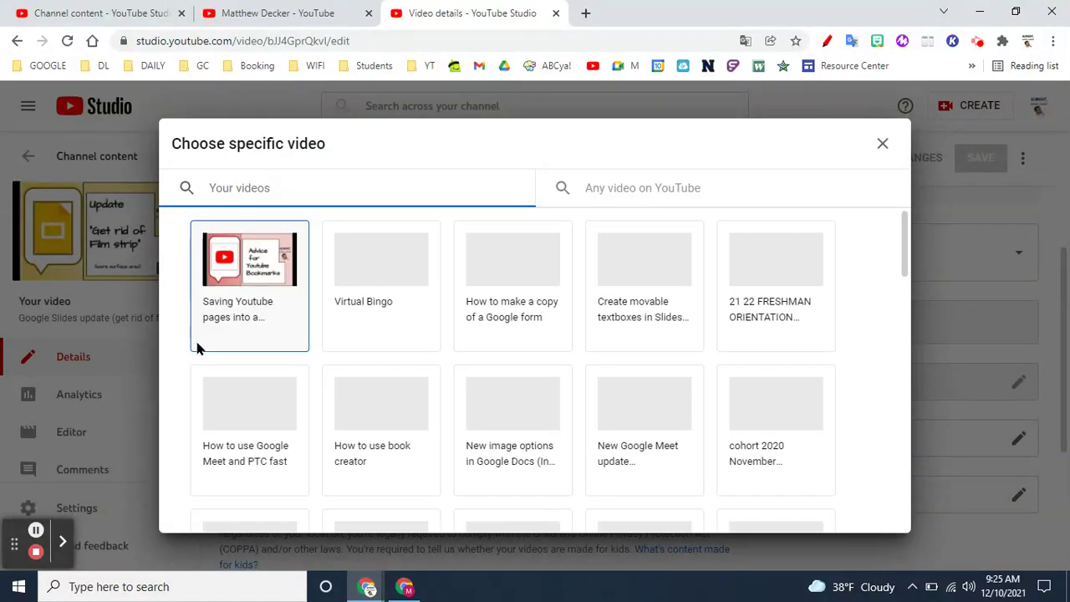
{"action": "left_click", "coordinate": [650, 263]}
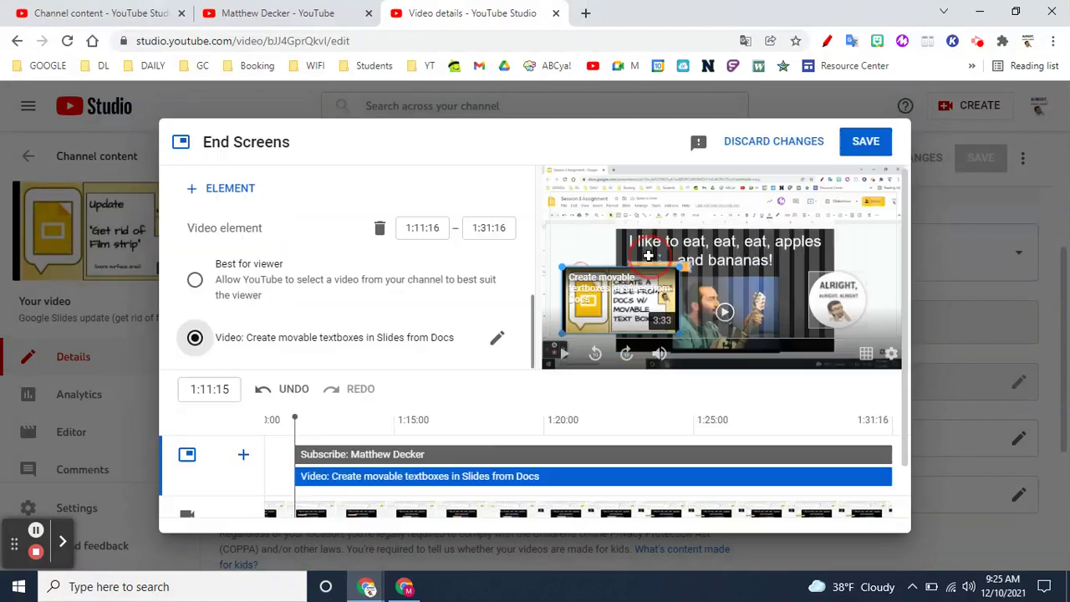
Move the video and subscribe elements higher and slightly outward on the video frame
{"action": "mouse_move", "coordinate": [679, 267]}
{"action": "left_mouse_down"}
{"action": "mouse_move", "coordinate": [796, 216]}
{"action": "mouse_move", "coordinate": [693, 265]}
{"action": "left_mouse_up"}
{"action": "left_click", "coordinate": [610, 288]}
{"action": "left_click_drag", "start_coordinate": [610, 288], "coordinate": [604, 261]}
{"action": "left_click_drag", "start_coordinate": [830, 287], "coordinate": [846, 273]}
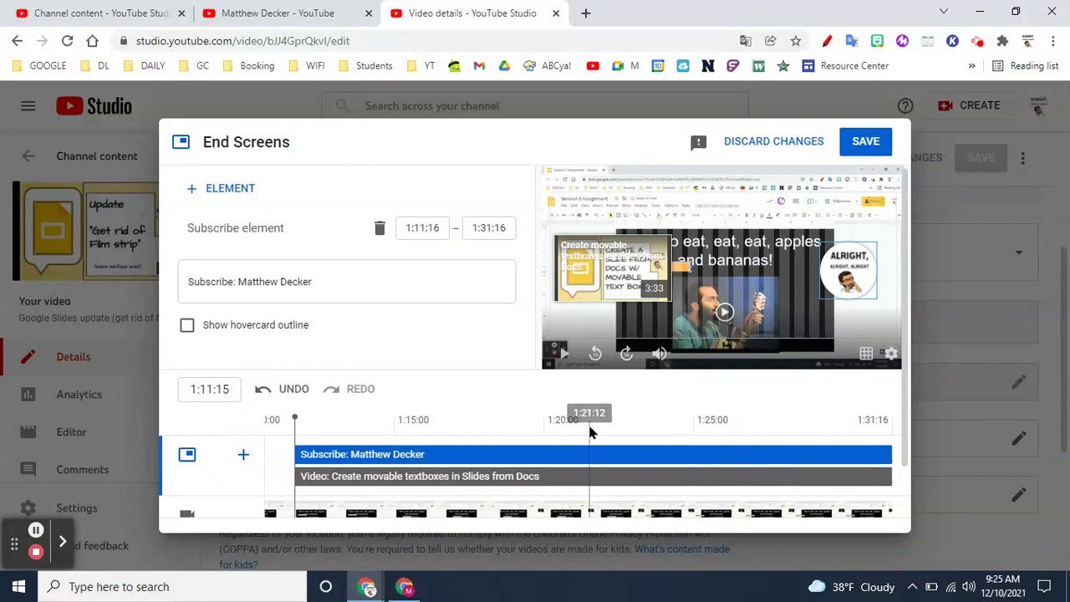
Set the start time of the end screen's video element to 1:20:20
{"action": "left_click", "coordinate": [594, 265]}
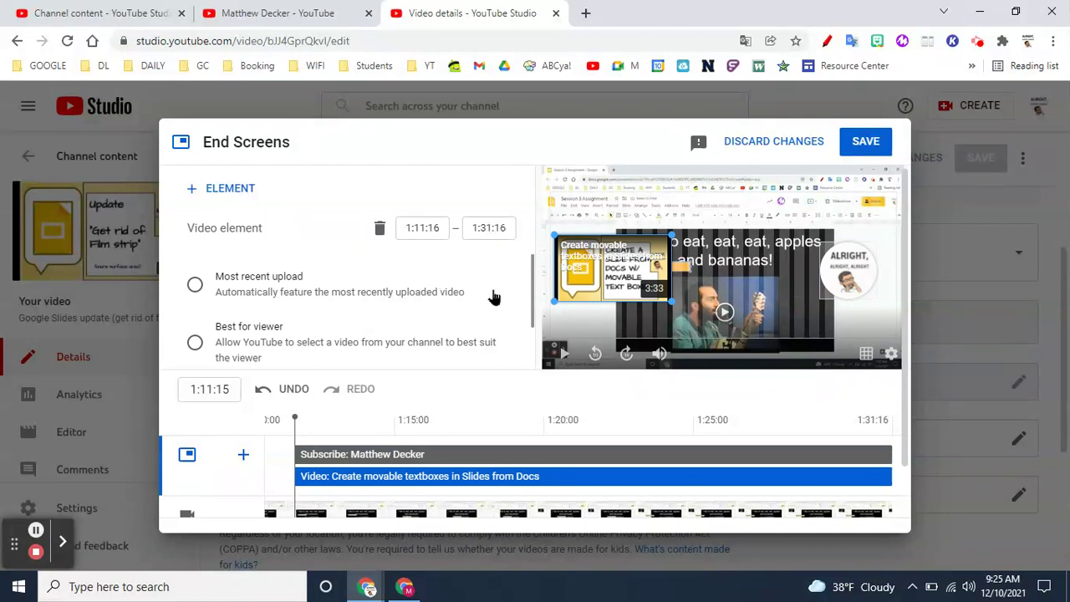
{"action": "left_click", "coordinate": [426, 228]}
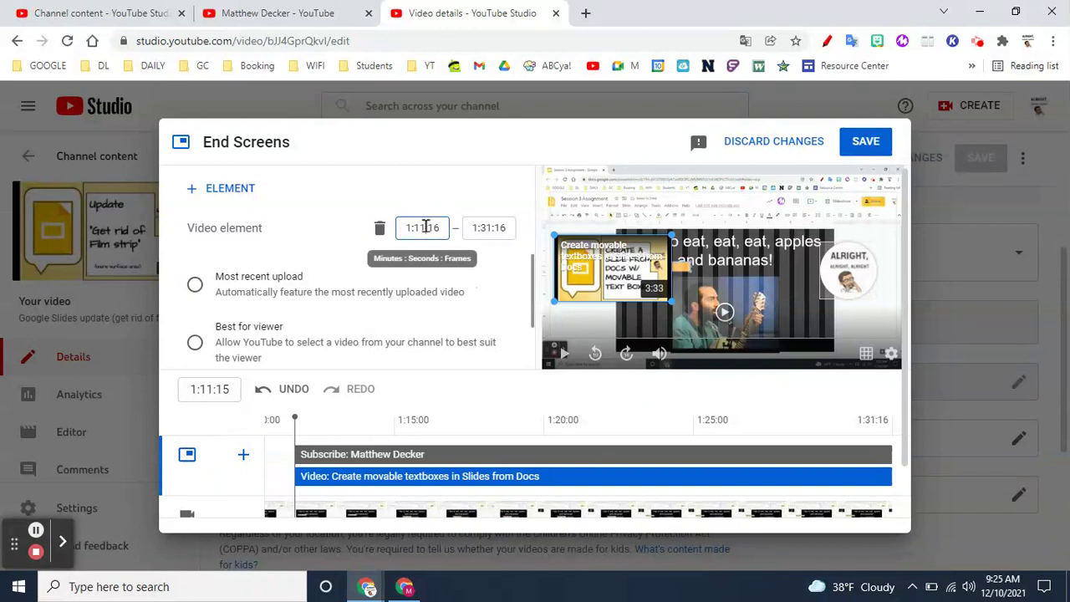
{"action": "key", "text": "Up"}
{"action": "key", "text": "Up"}
{"action": "key", "text": "Up"}
{"action": "key", "text": "Up"}
{"action": "key", "text": "Up"}
{"action": "key", "text": "Up"}
{"action": "key", "text": "Up"}
{"action": "key", "text": "Up"}
{"action": "key", "text": "Up"}
{"action": "key", "text": "Up"}
{"action": "key", "text": "Up"}
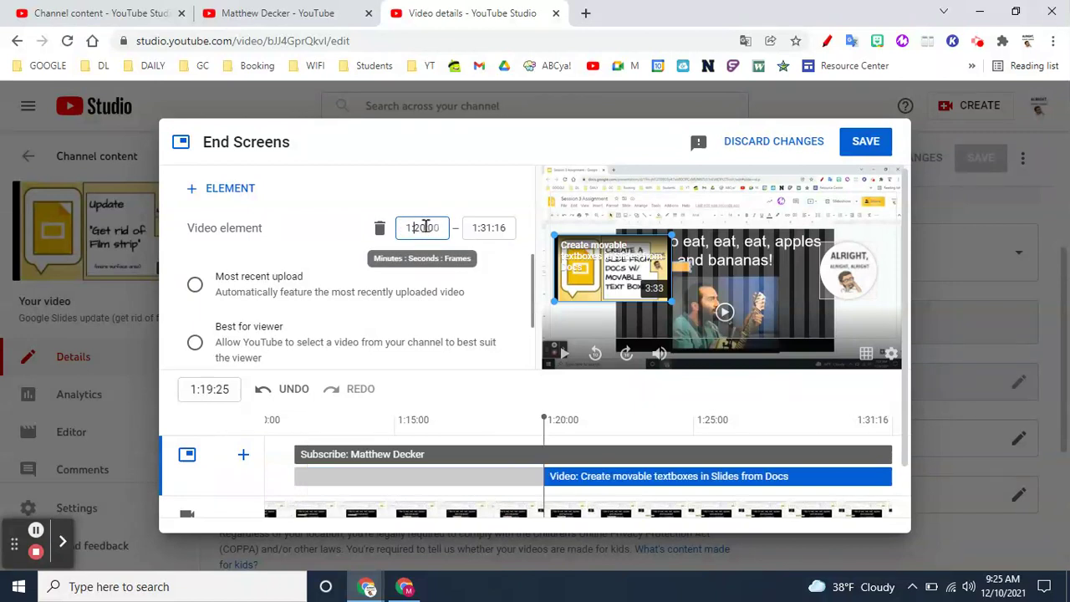
{"action": "key", "text": "Down"}
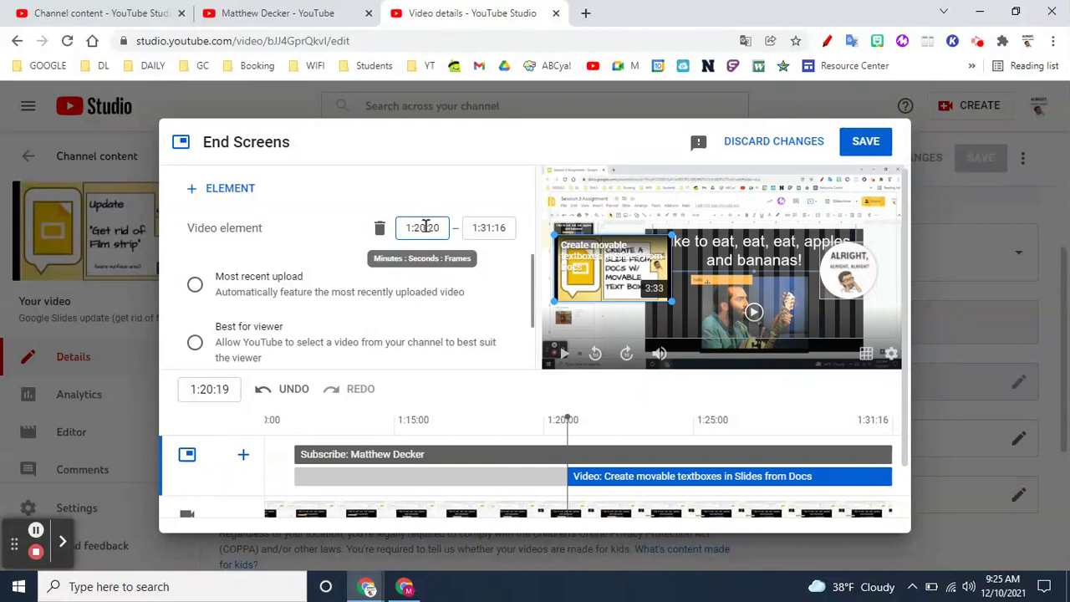
Shorten the subscribe element on the end screen timeline so it starts at 1:20:20, aligned with the video element
{"action": "scroll", "coordinate": [569, 409], "scroll_direction": "down", "scroll_amount": 1}
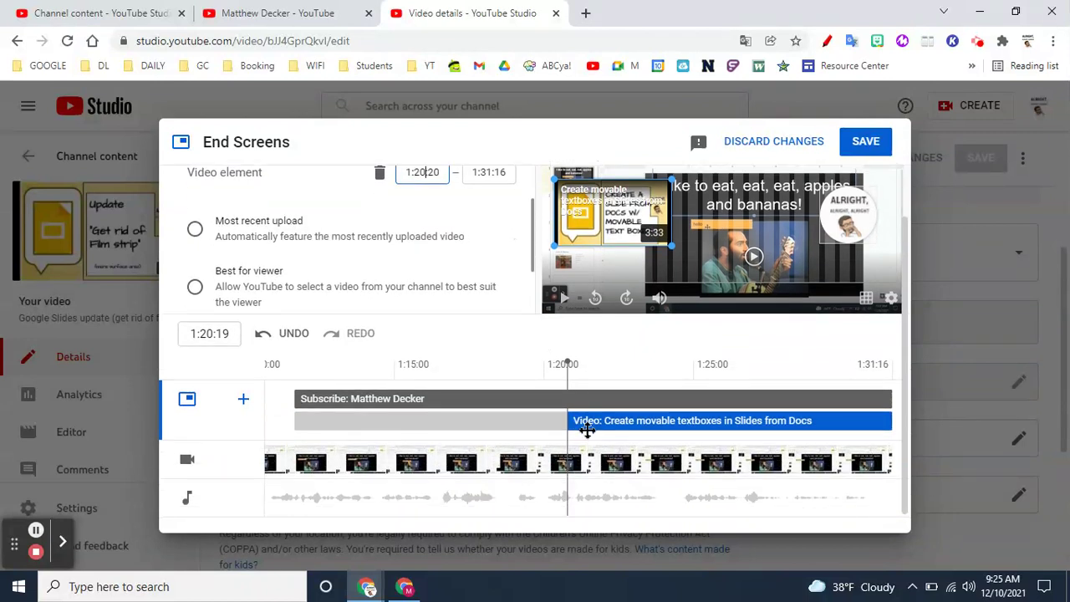
{"action": "left_click", "coordinate": [361, 401]}
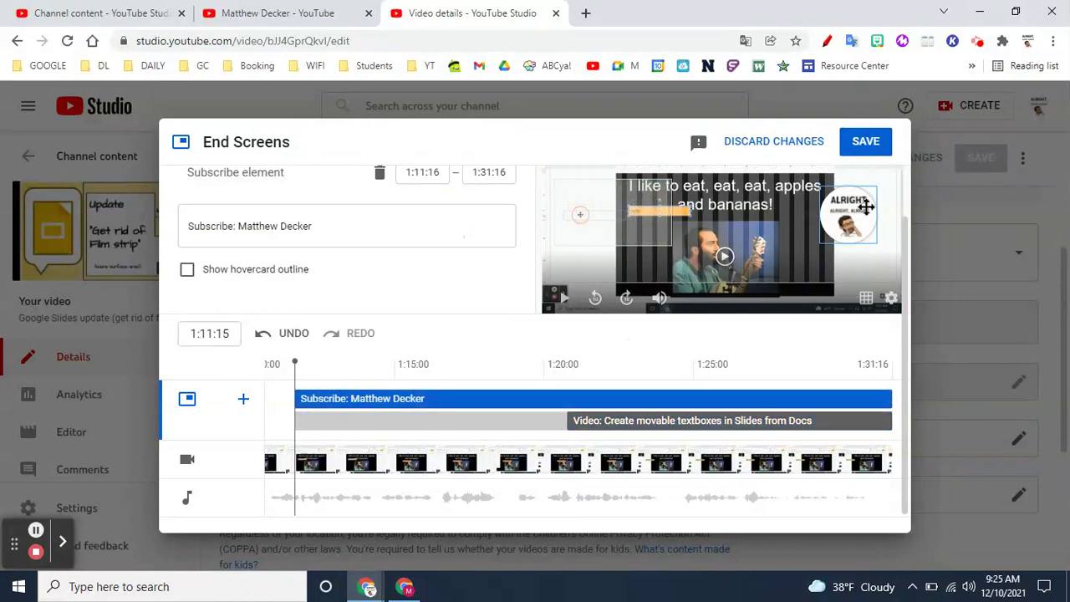
{"action": "scroll", "coordinate": [452, 220], "scroll_direction": "up", "scroll_amount": 2}
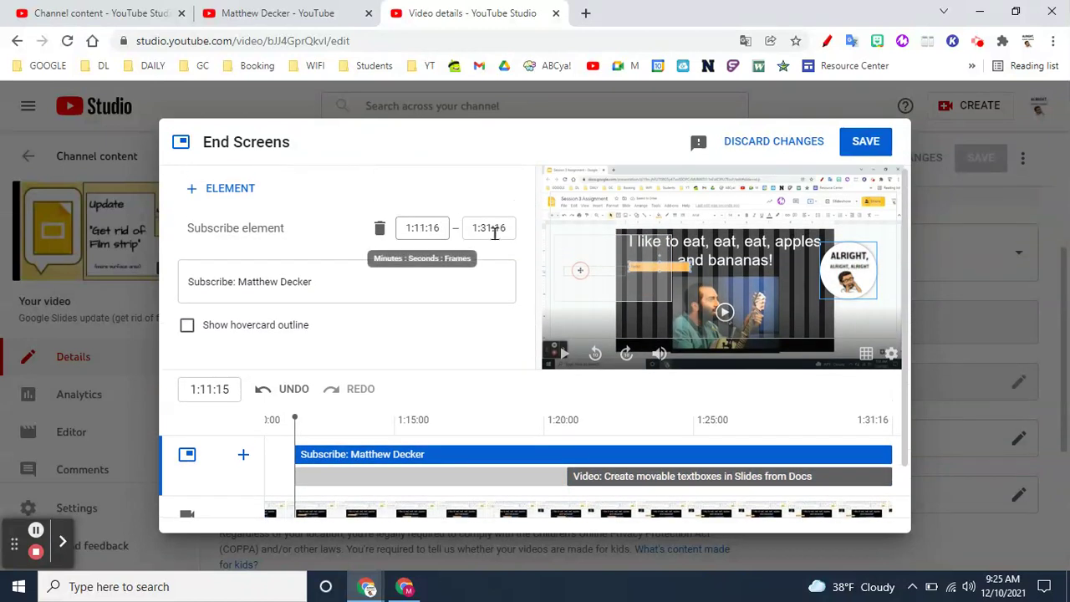
{"action": "scroll", "coordinate": [474, 403], "scroll_direction": "down", "scroll_amount": 1}
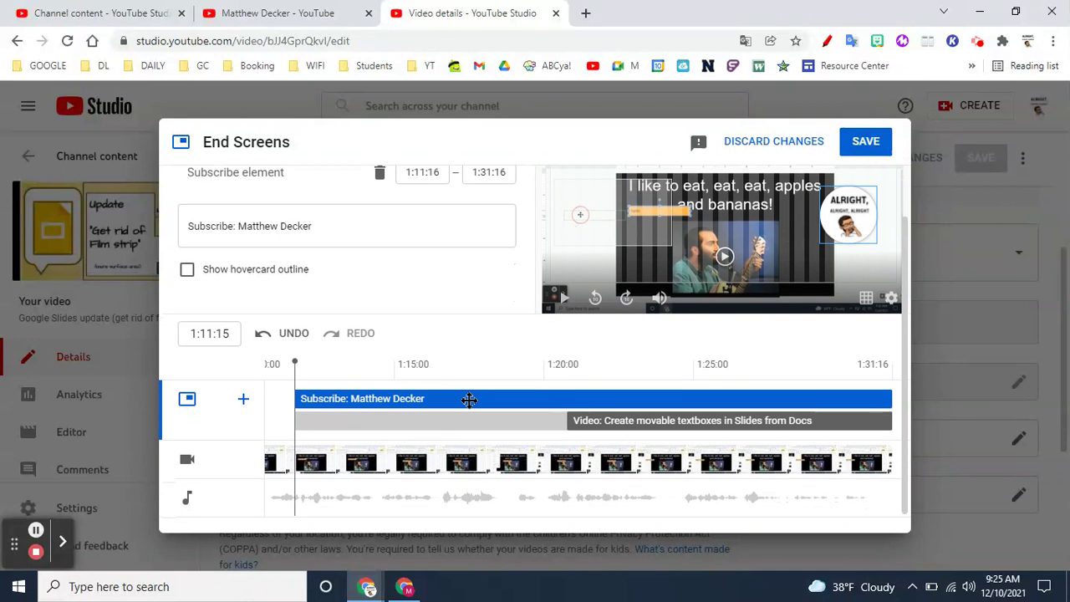
{"action": "left_click", "coordinate": [301, 402]}
{"action": "left_click_drag", "start_coordinate": [302, 402], "coordinate": [567, 413]}
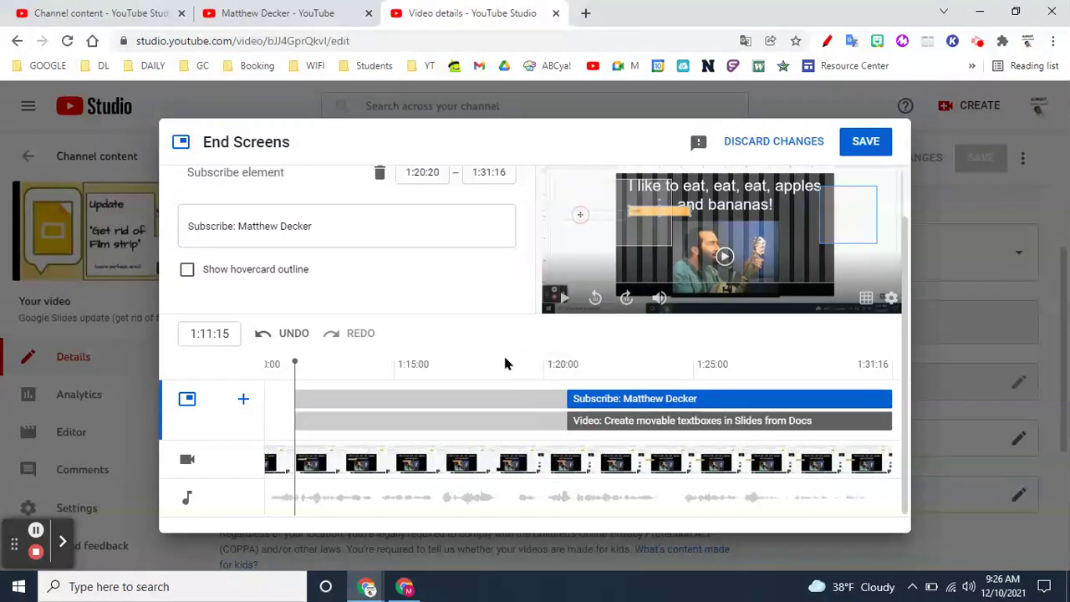
Review the subscribe element's start and end times and save the end screen
{"action": "scroll", "coordinate": [459, 262], "scroll_direction": "up", "scroll_amount": 1}
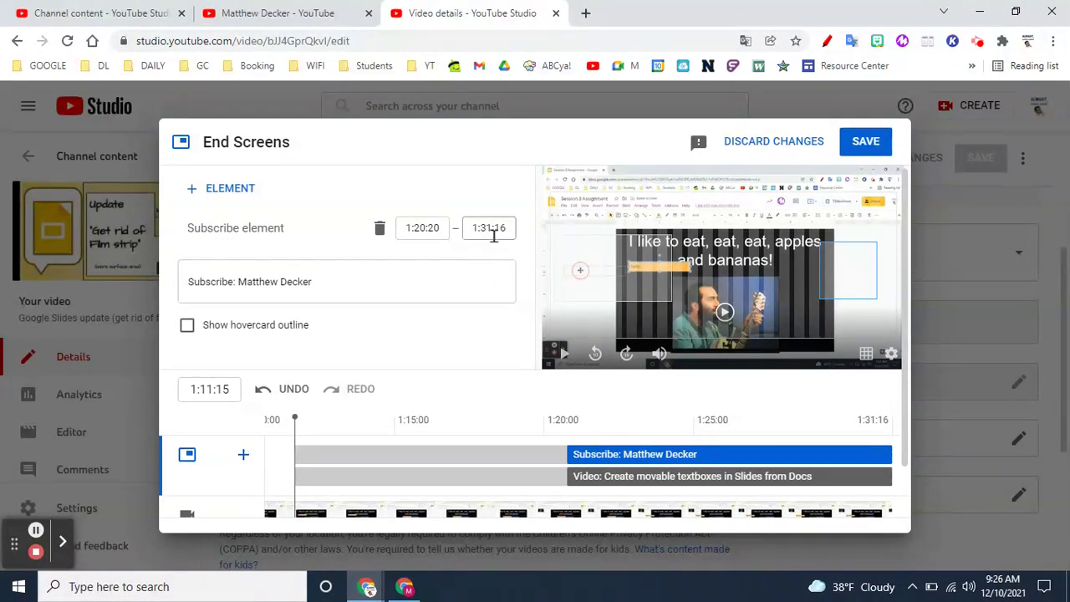
{"action": "scroll", "coordinate": [502, 320], "scroll_direction": "down", "scroll_amount": 1}
{"action": "scroll", "coordinate": [502, 324], "scroll_direction": "up", "scroll_amount": 1}
{"action": "left_click", "coordinate": [882, 151]}
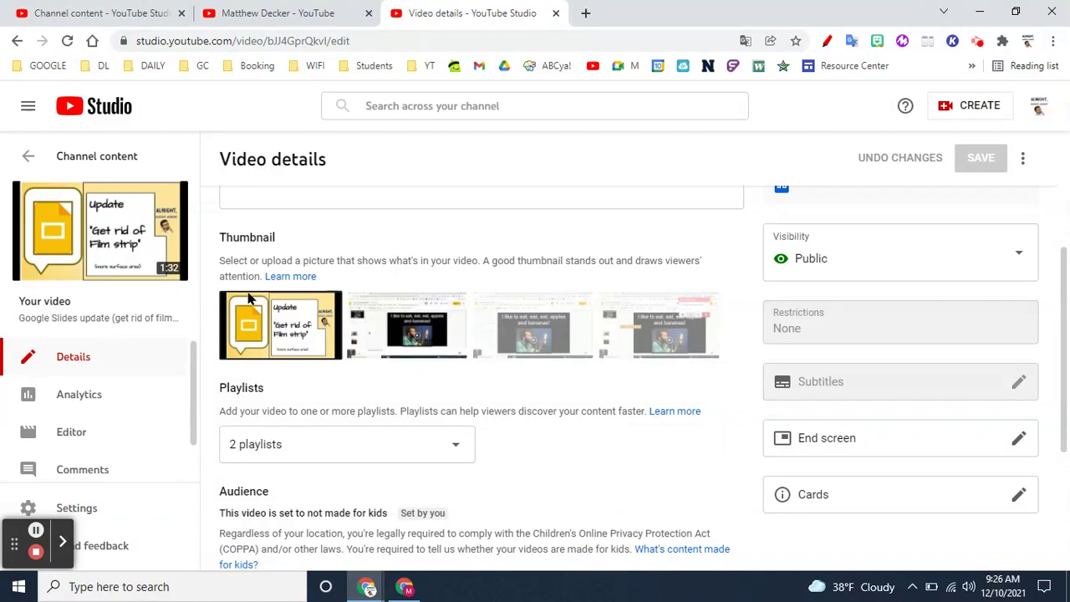
Check the end screen on the video's watch page around 1:20 and test the link of its video element
{"action": "left_click", "coordinate": [113, 233]}
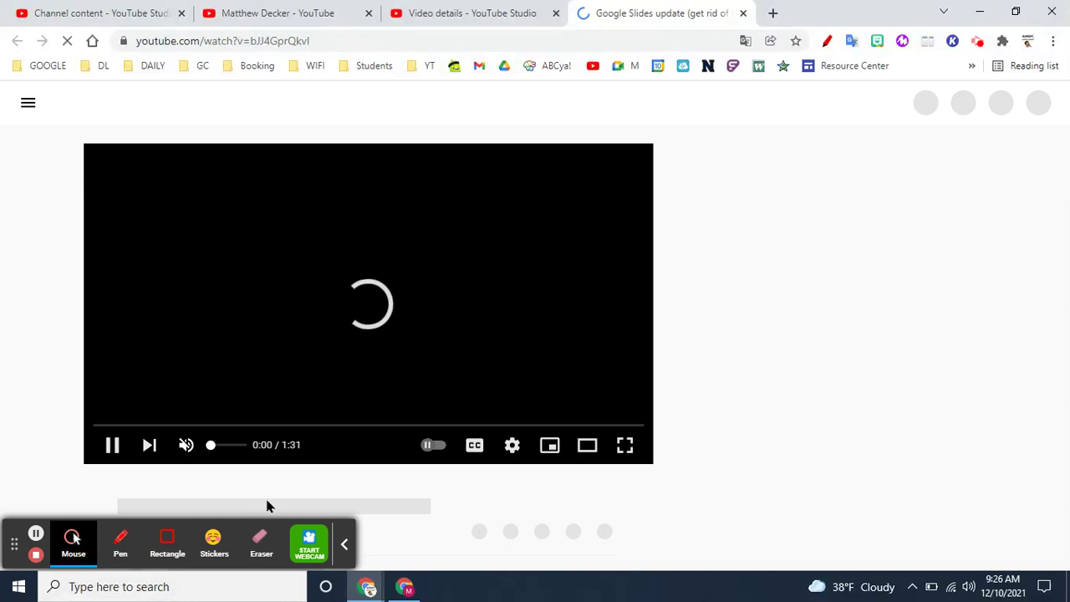
{"action": "left_click", "coordinate": [343, 546]}
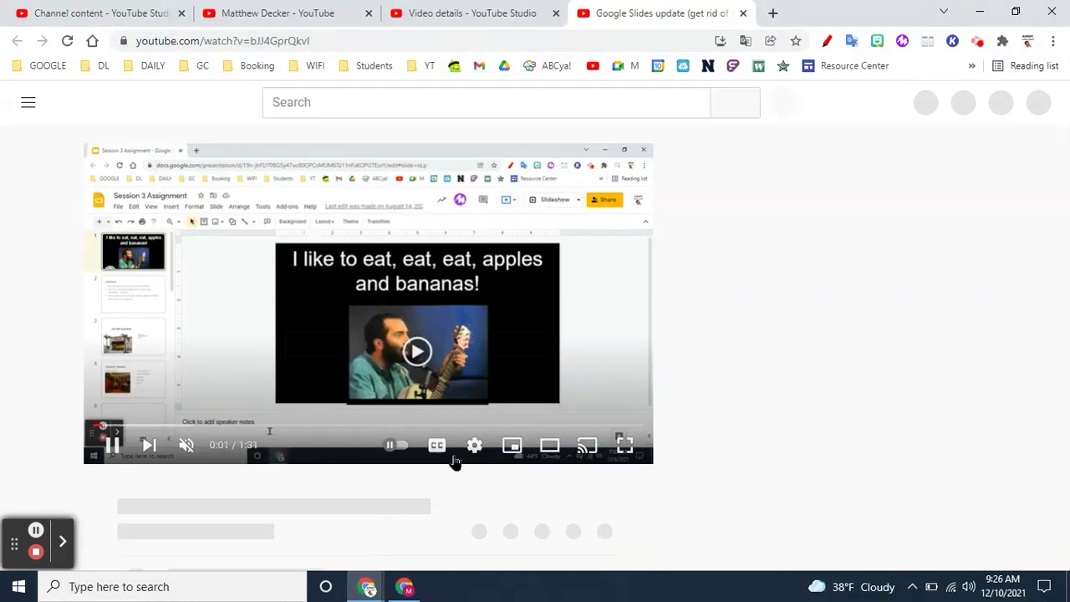
{"action": "left_click", "coordinate": [568, 428]}
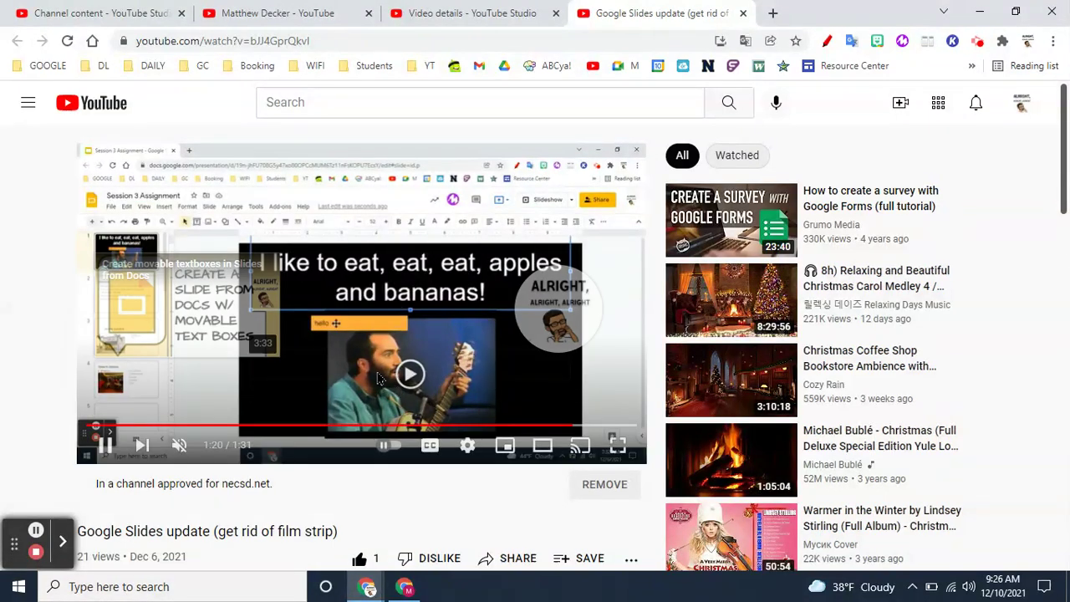
{"action": "left_click", "coordinate": [104, 445]}
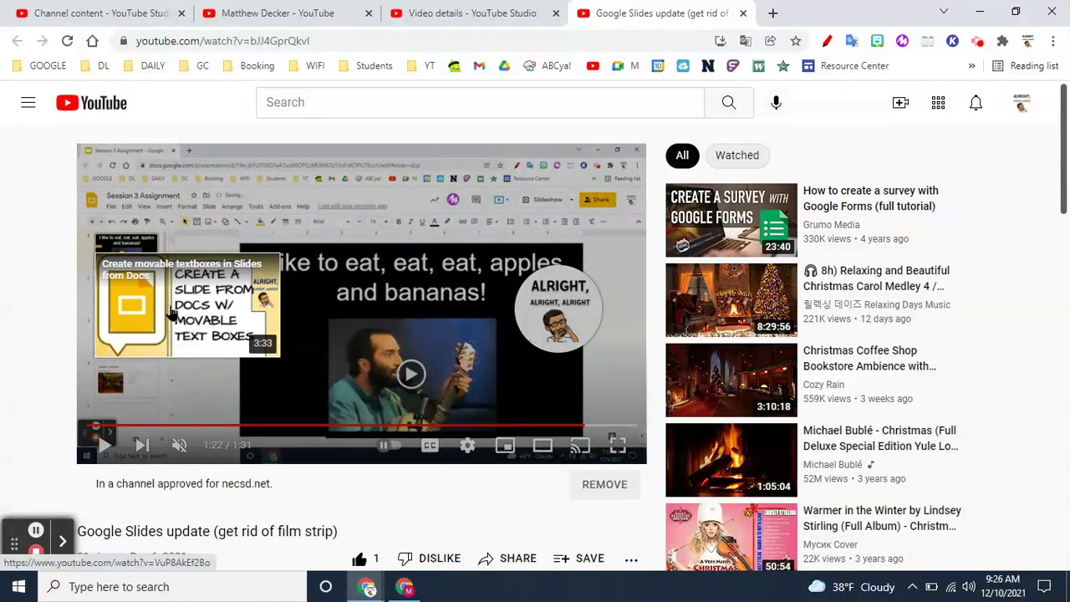
{"action": "mouse_move", "coordinate": [575, 322]}
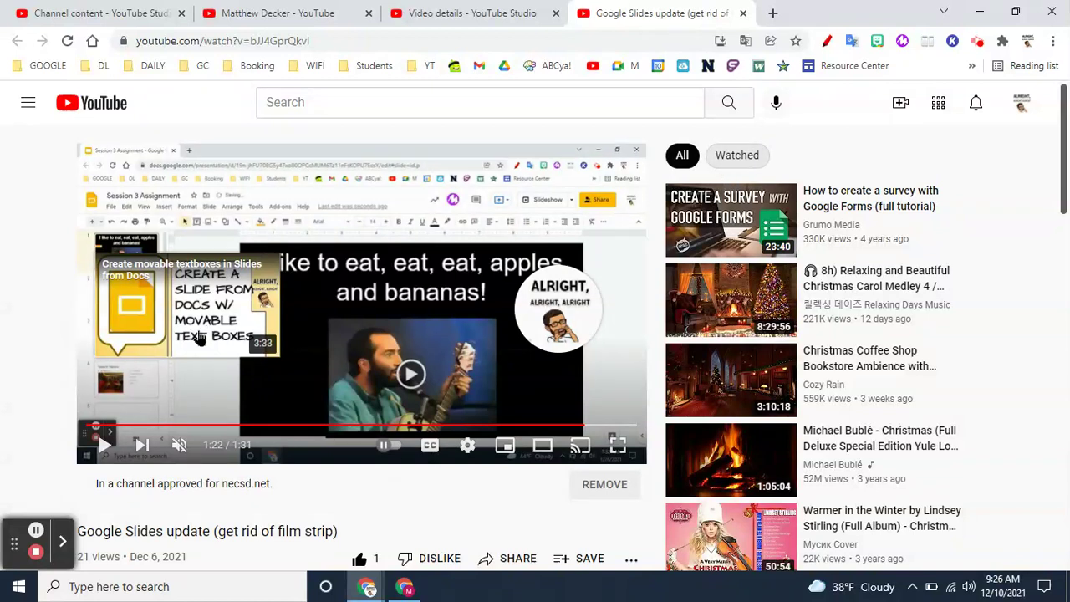
{"action": "left_click", "coordinate": [202, 333]}
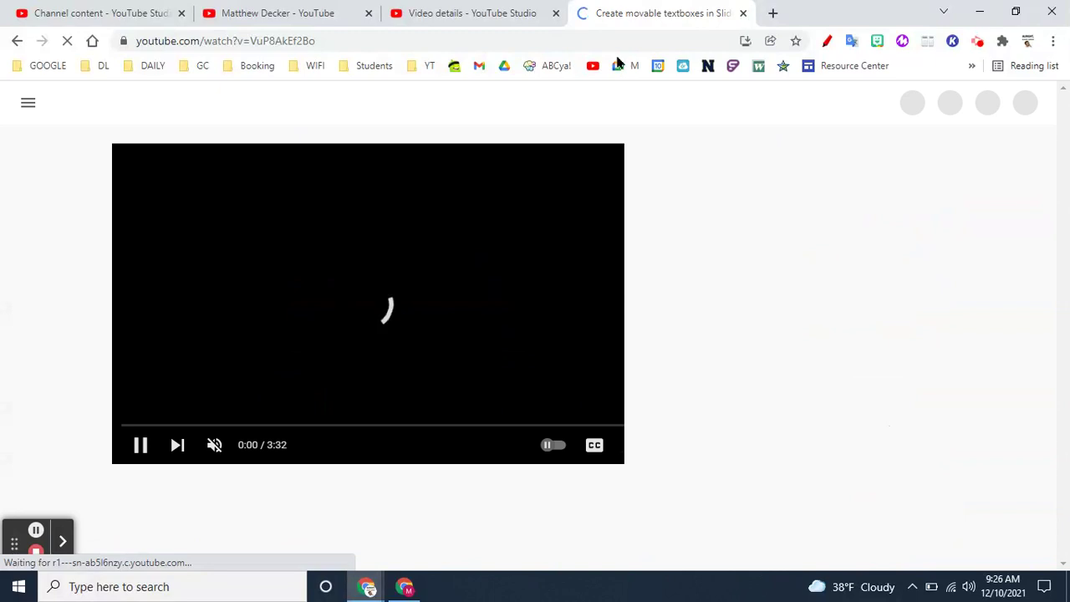
{"action": "left_click", "coordinate": [743, 13]}
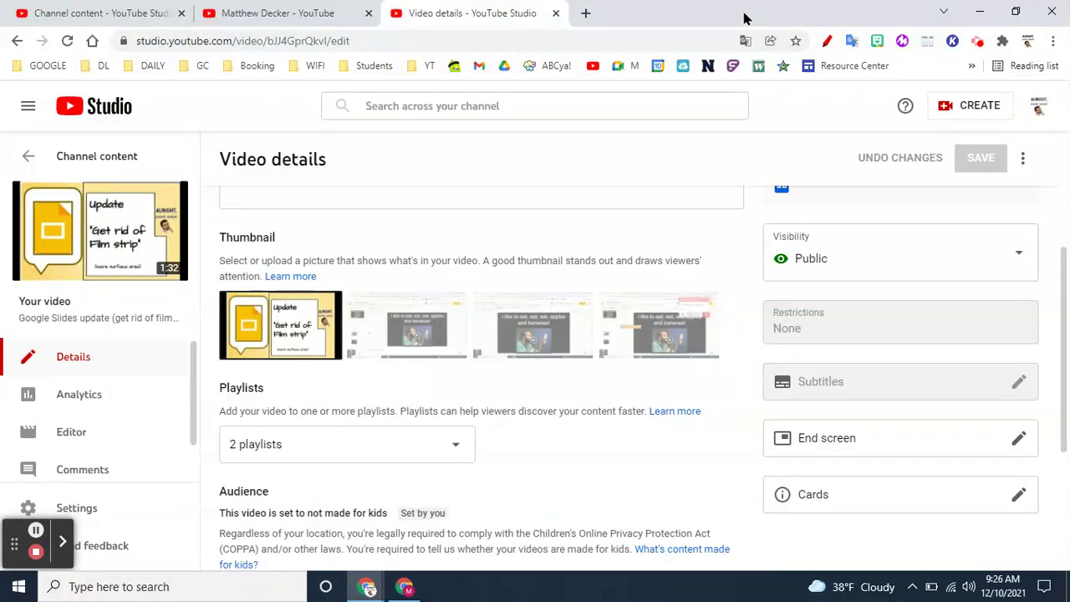
Open the end screen of the video "Saving Youtube pages into a Bookmark" from the channel content and examine its elements
{"action": "left_click", "coordinate": [321, 17]}
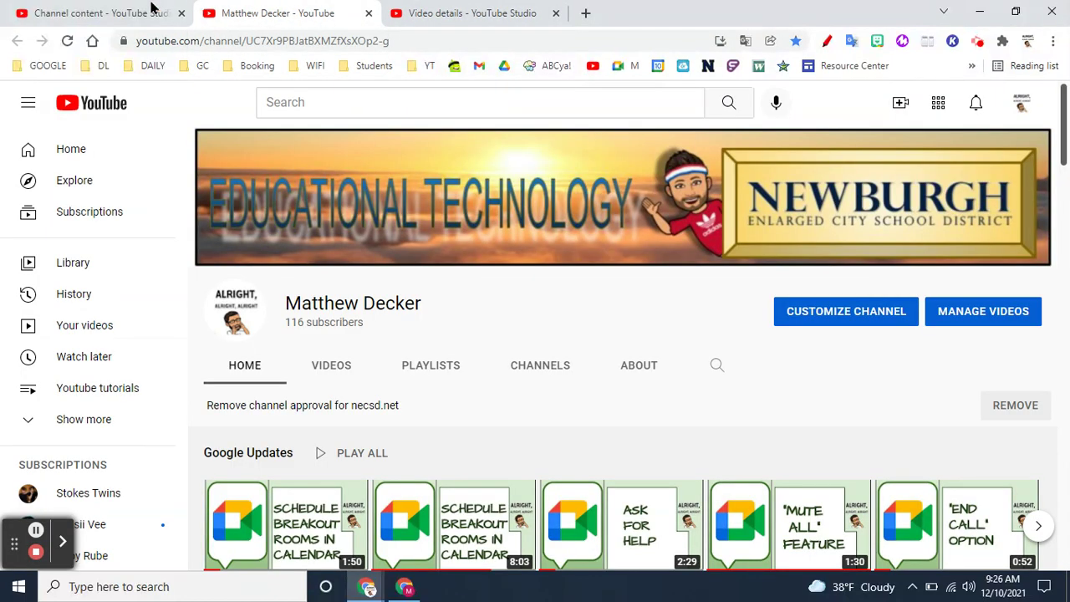
{"action": "left_click", "coordinate": [177, 10]}
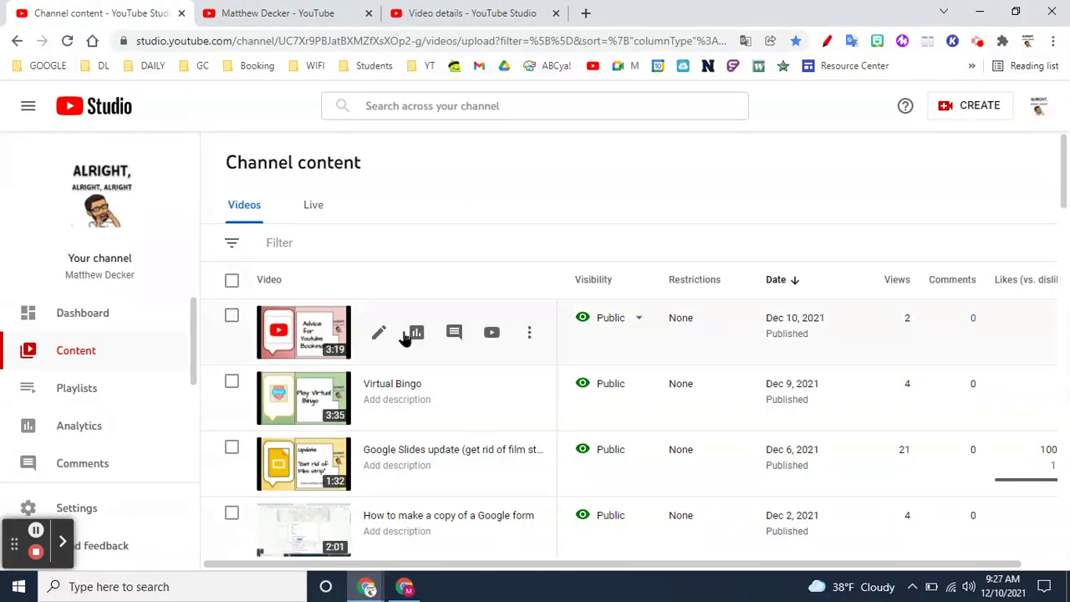
{"action": "left_click", "coordinate": [376, 335]}
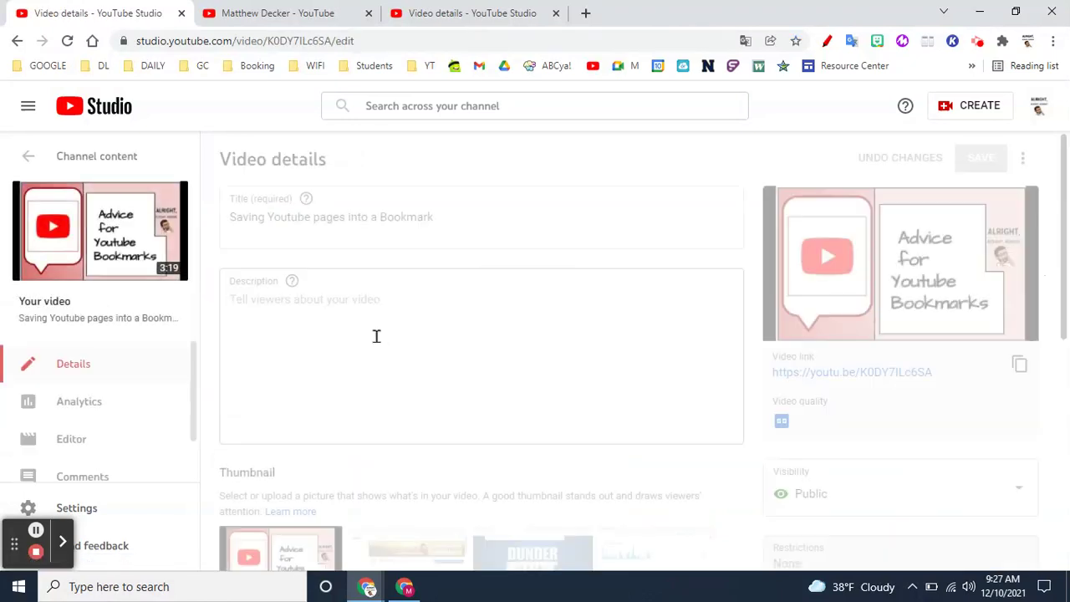
{"action": "scroll", "coordinate": [995, 427], "scroll_direction": "down", "scroll_amount": 7}
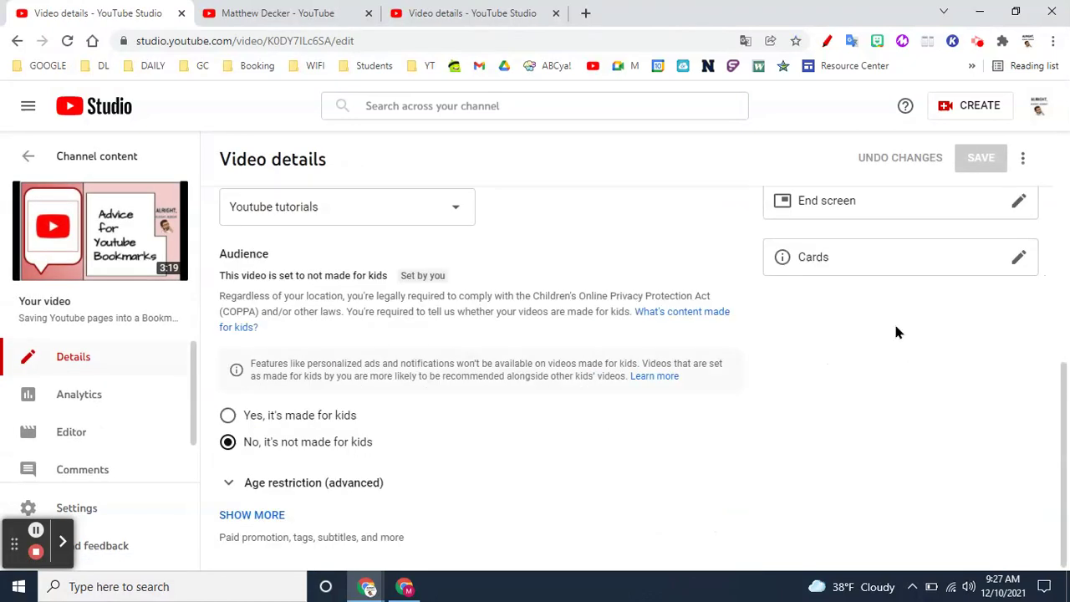
{"action": "left_click", "coordinate": [869, 203]}
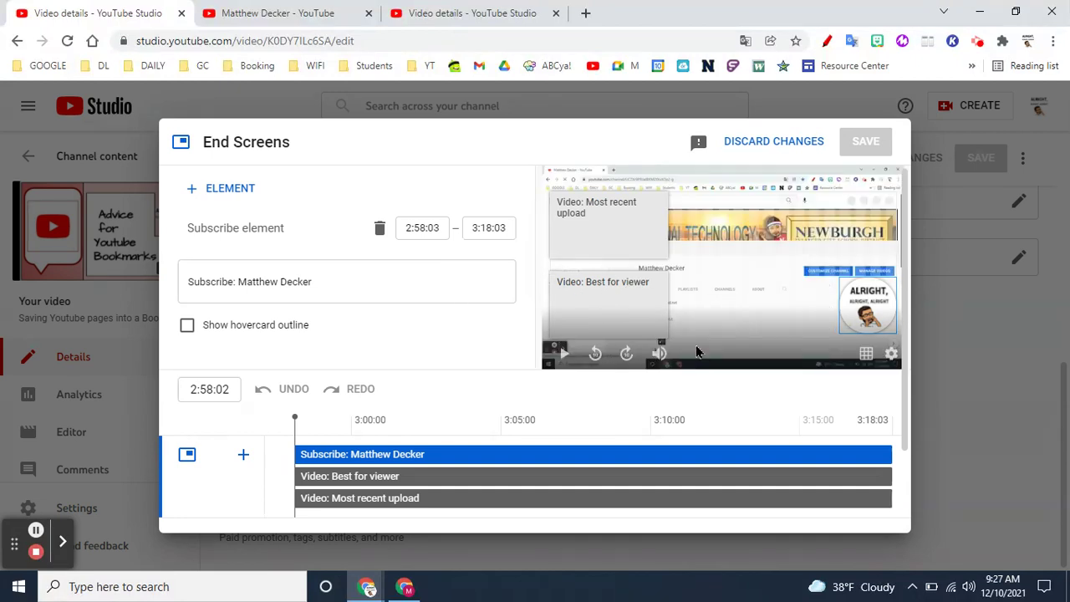
{"action": "scroll", "coordinate": [446, 316], "scroll_direction": "down", "scroll_amount": 2}
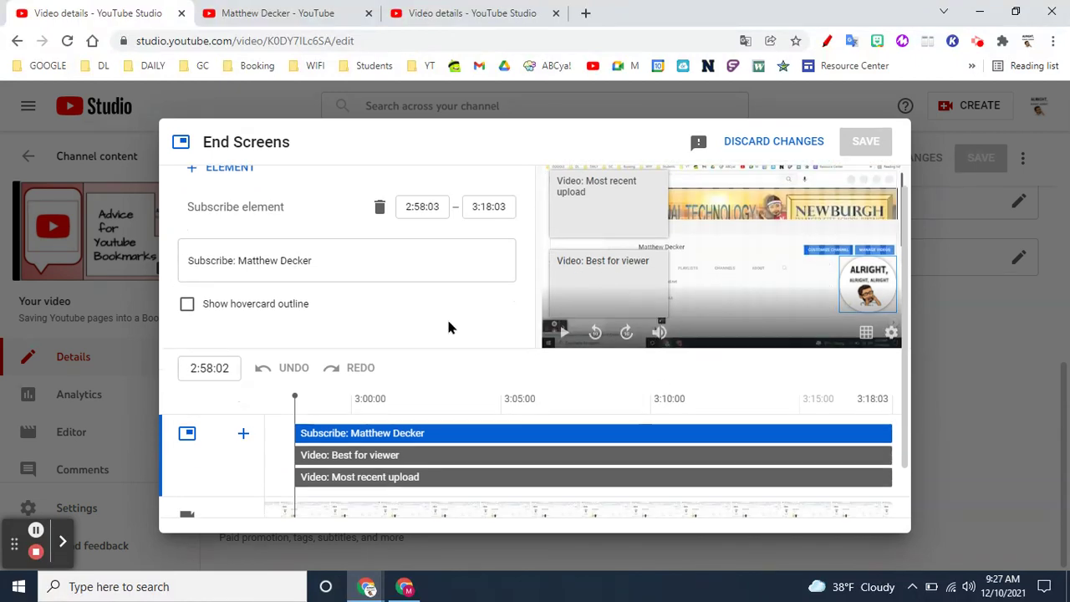
{"action": "scroll", "coordinate": [439, 318], "scroll_direction": "up", "scroll_amount": 2}
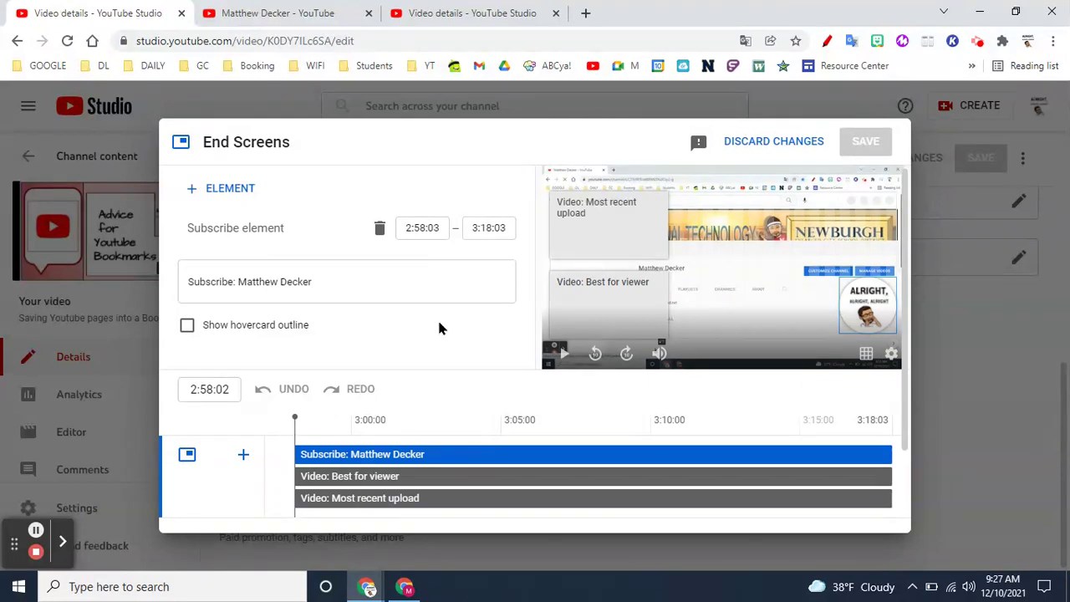